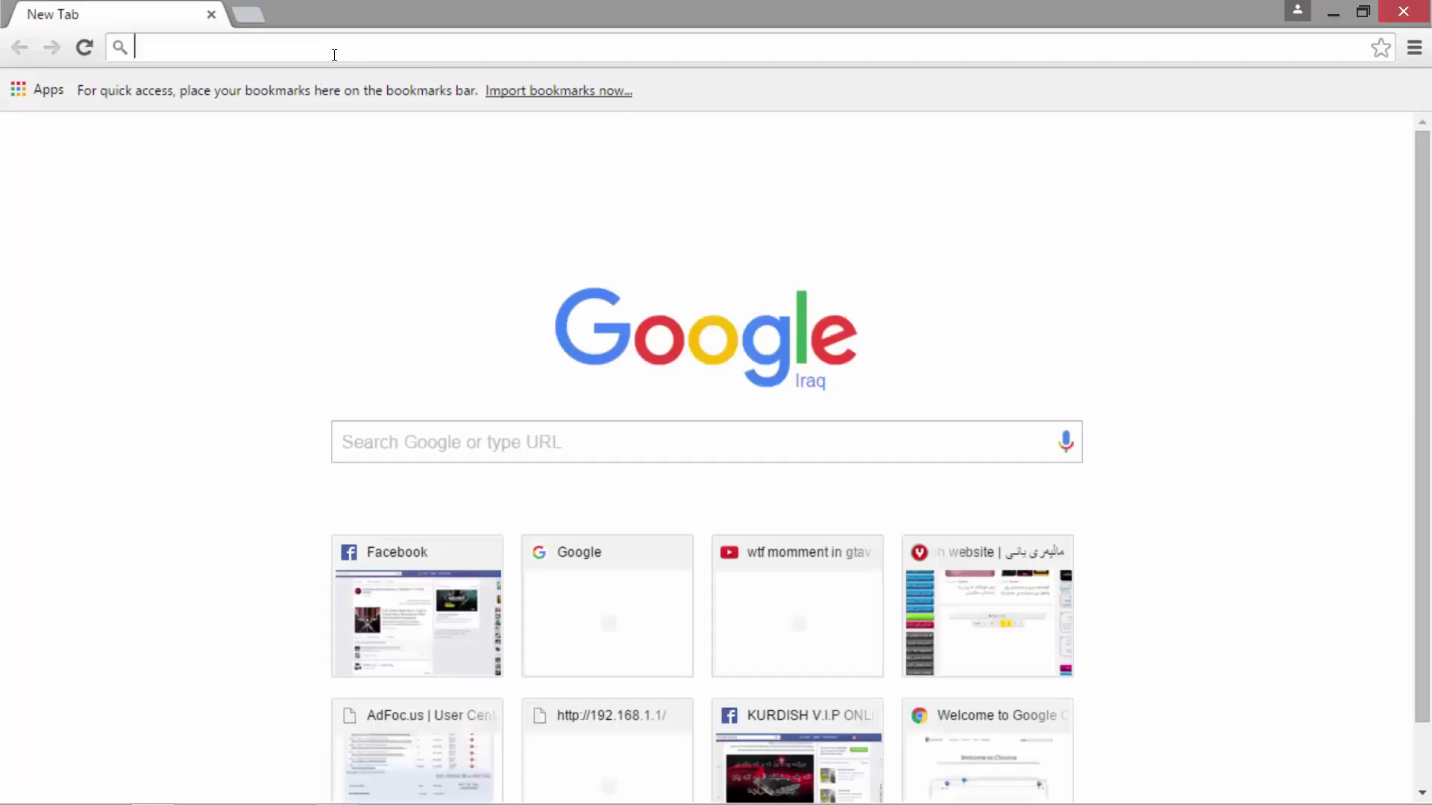
- Put the cursor in the Google search box on Chrome's New Tab page
{"action": "left_click", "coordinate": [560, 443]}
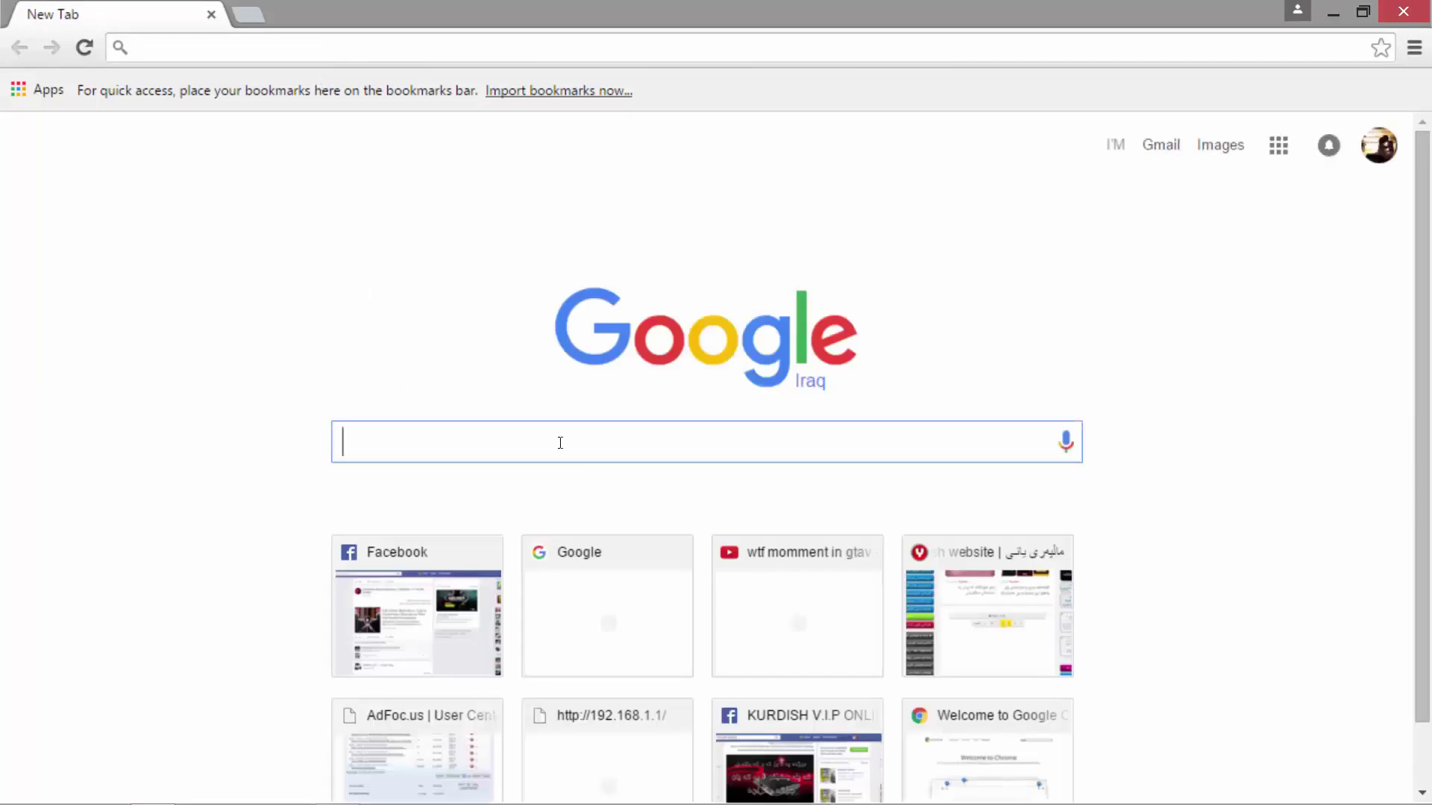
- Search Google for HitLeap and open the HitLeap Traffic Exchange website
{"action": "type", "text": "a"}
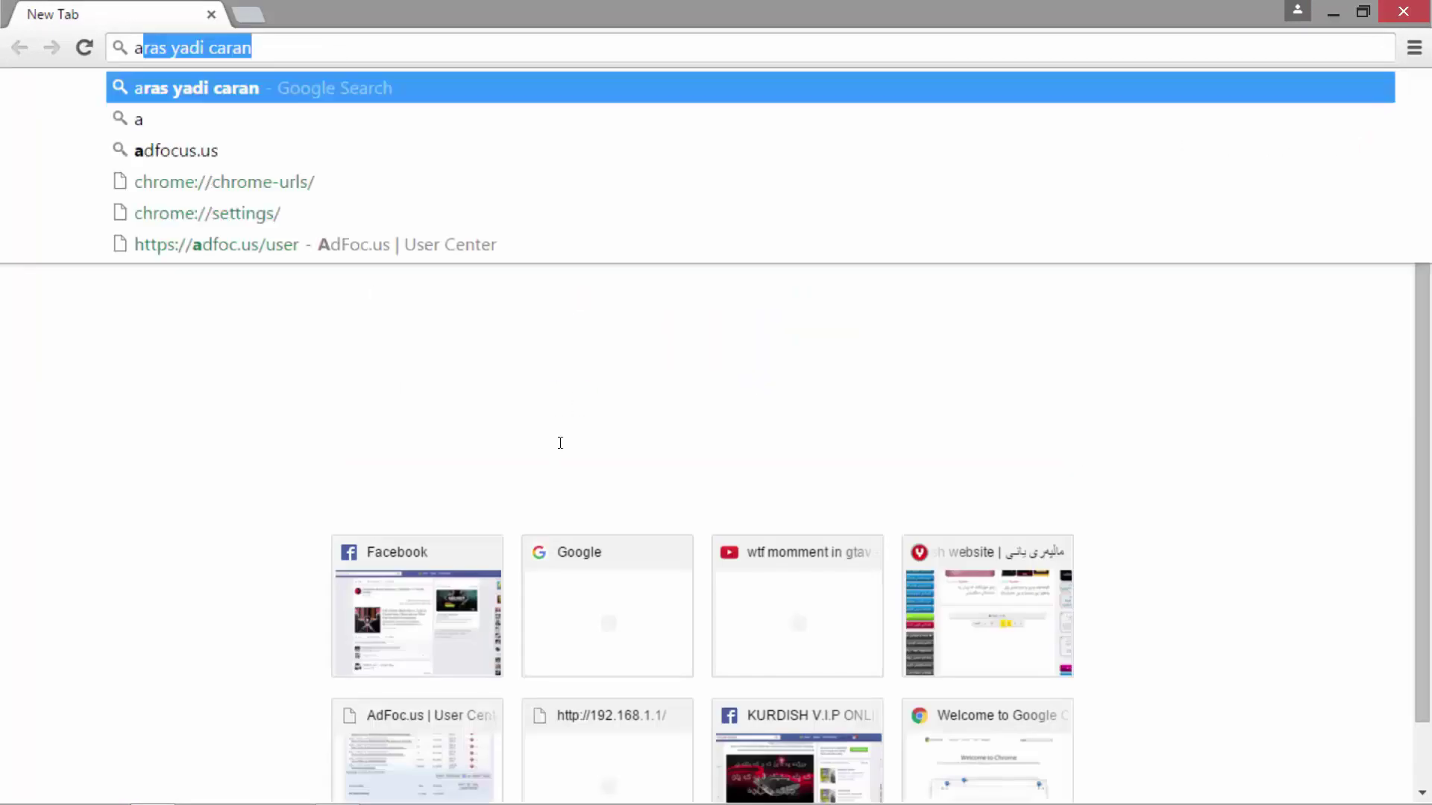
{"action": "key", "text": "BackSpace"}
{"action": "key", "text": "BackSpace"}
{"action": "type", "text": "hi"}
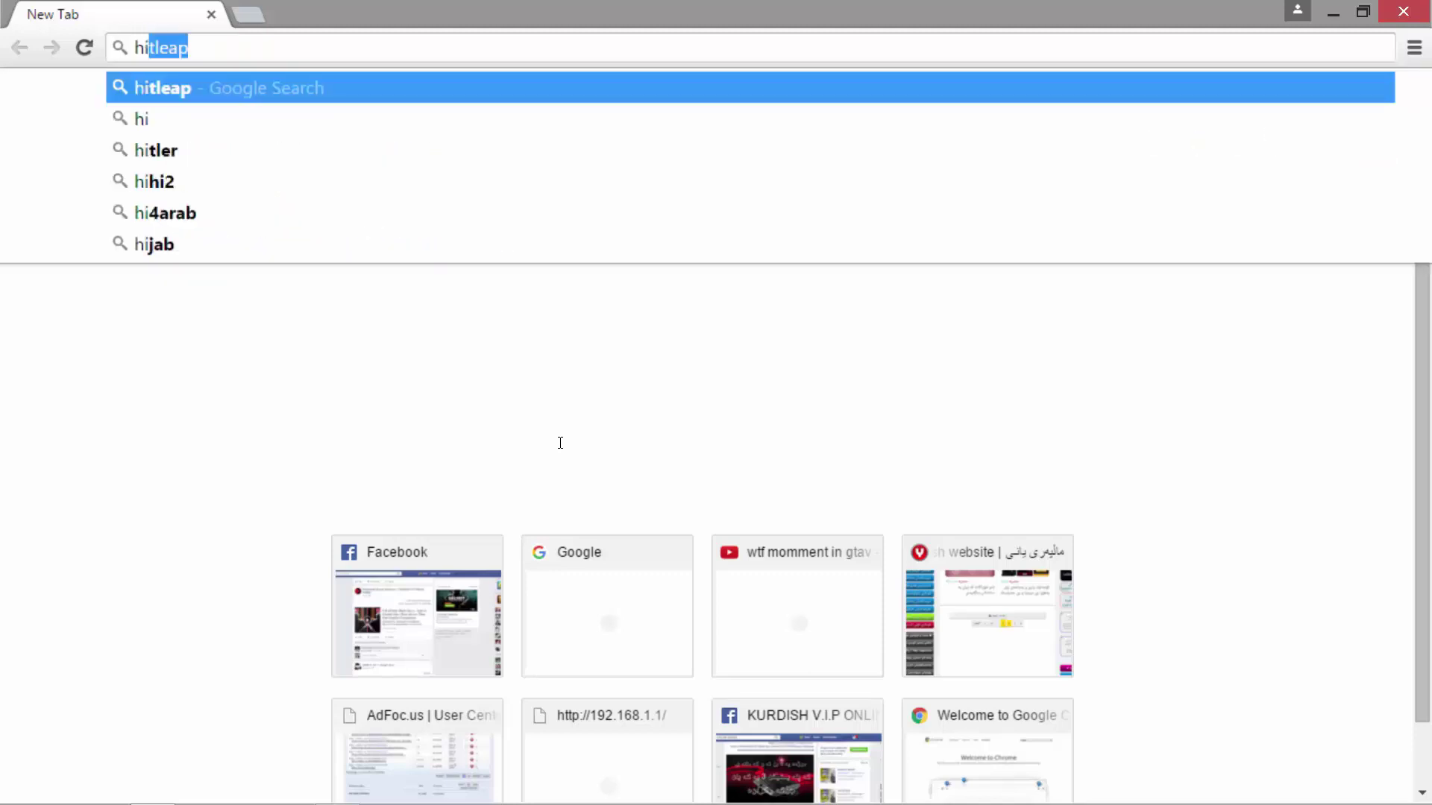
{"action": "type", "text": "tlrap"}
{"action": "key", "text": "Return"}
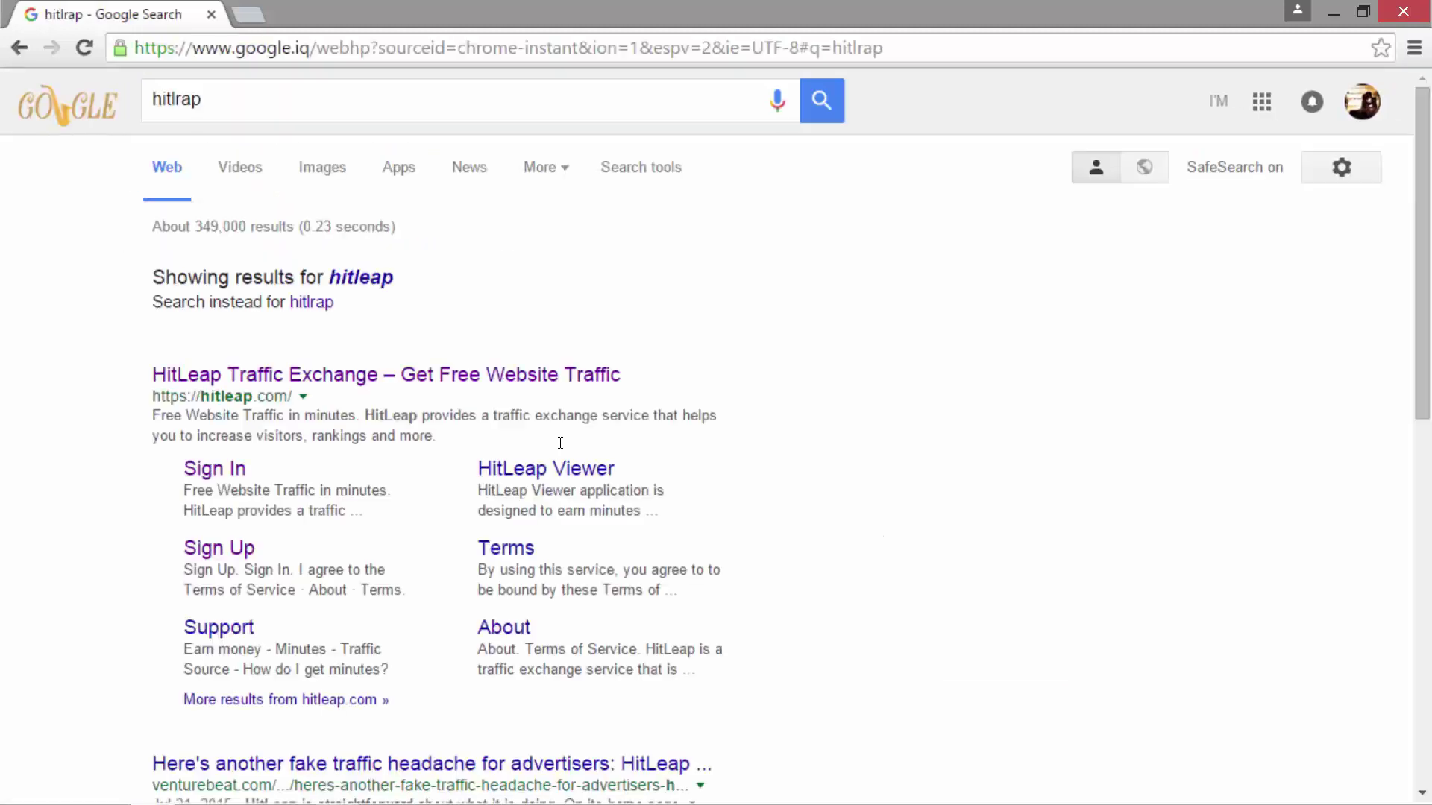
{"action": "left_click", "coordinate": [328, 375]}
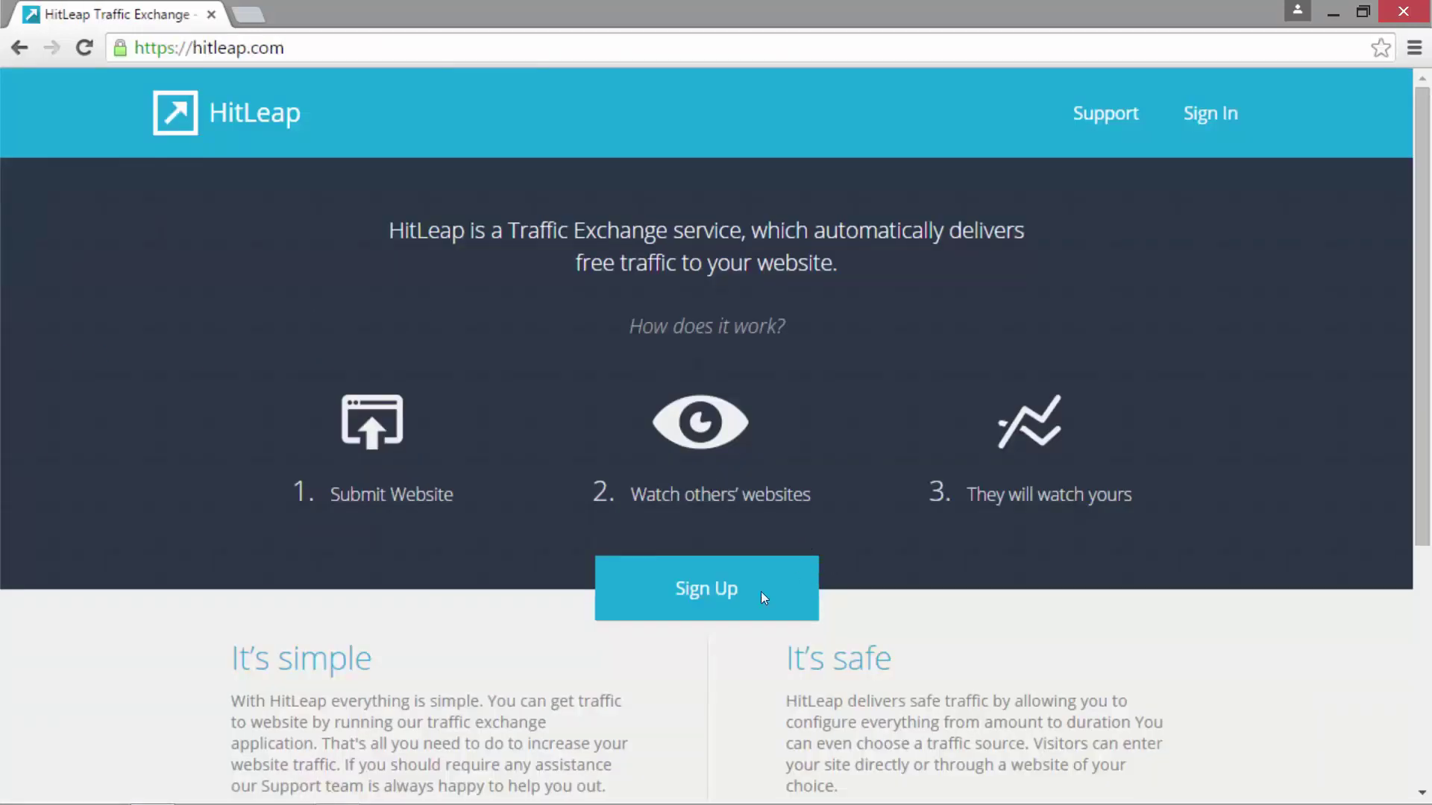
- Open HitLeap's sign-up form and enter the e-mail address, username and password
{"action": "left_click", "coordinate": [706, 597]}
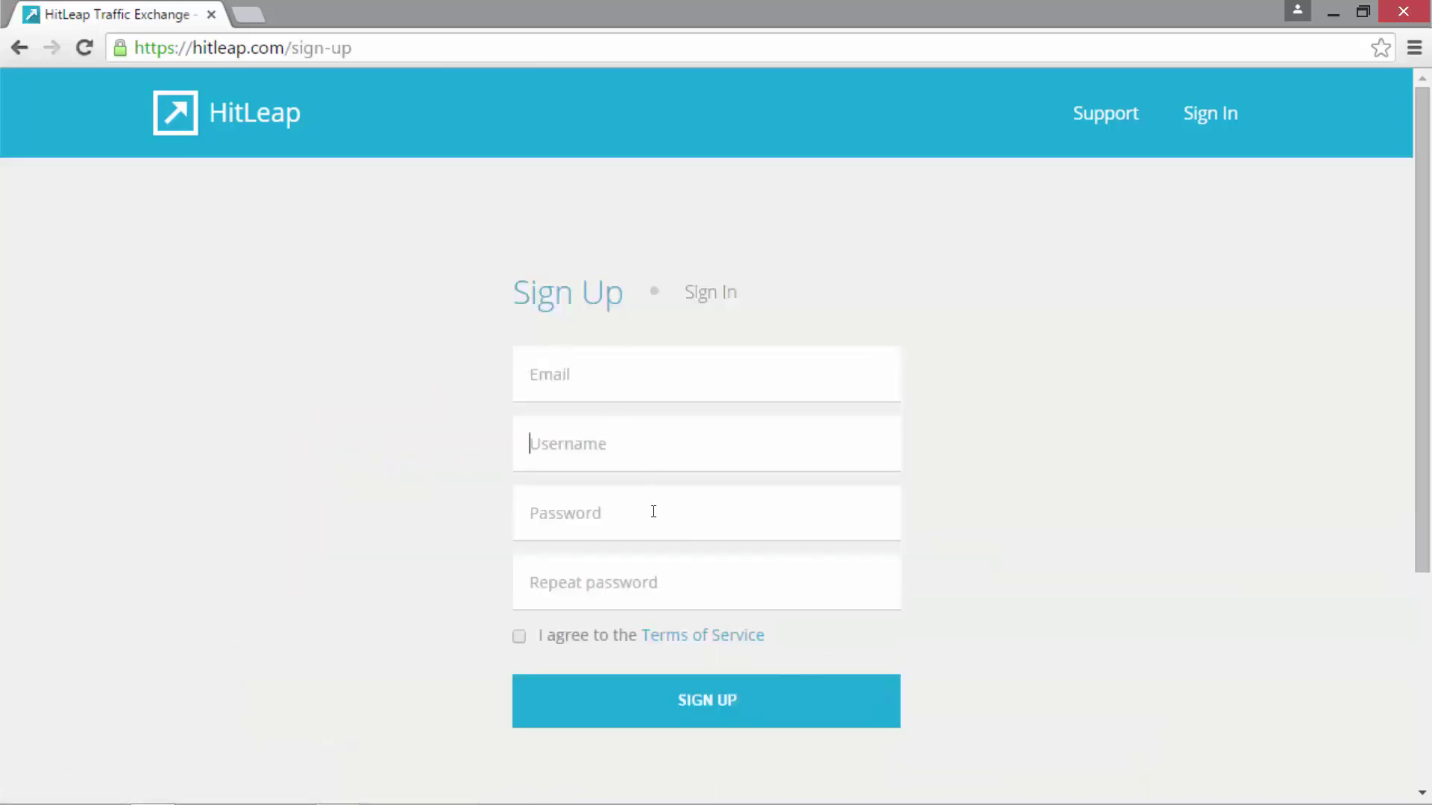
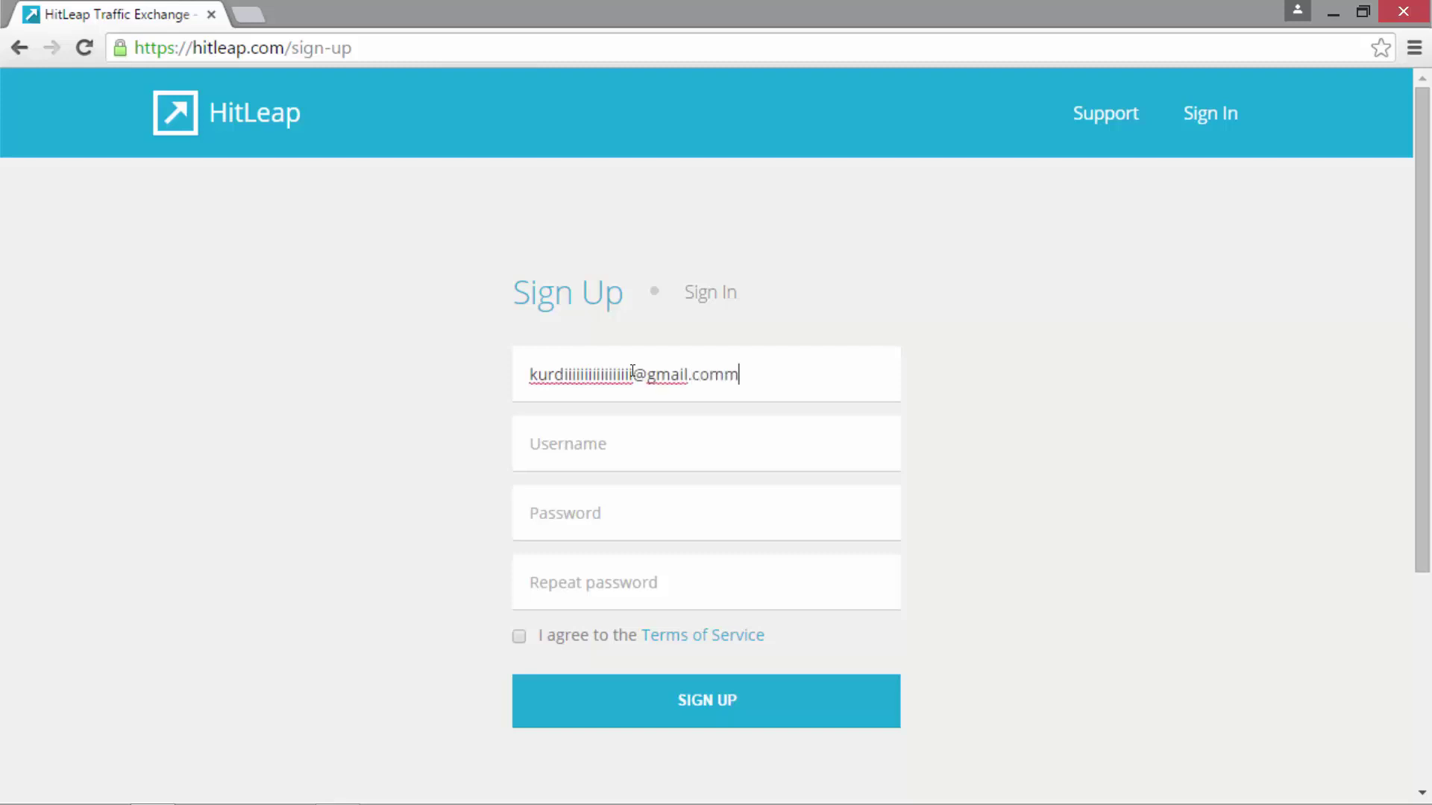
{"action": "key", "text": "Tab"}
{"action": "type", "text": "amzshkakey"}
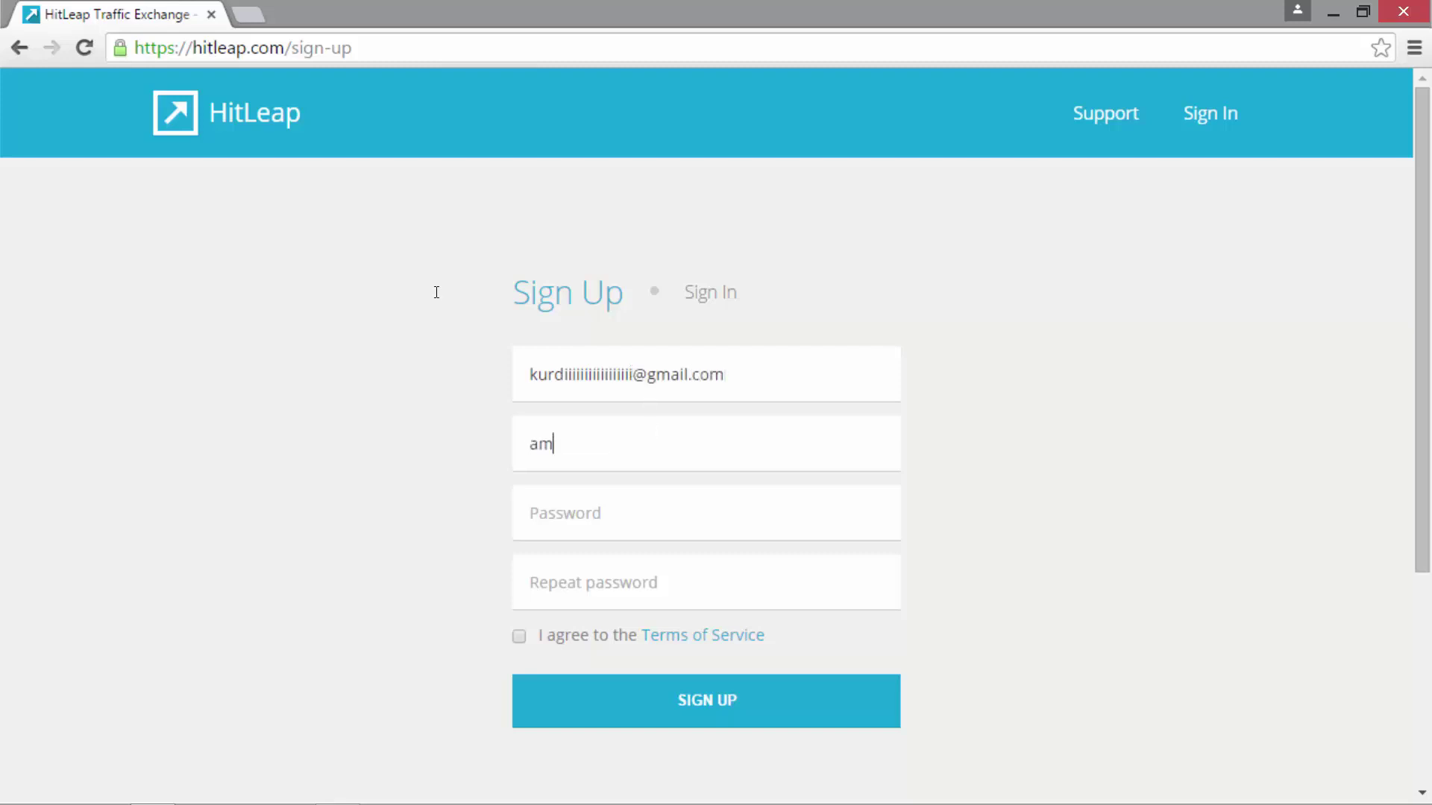
{"action": "left_click", "coordinate": [636, 505]}
{"action": "type", "text": "a********"}
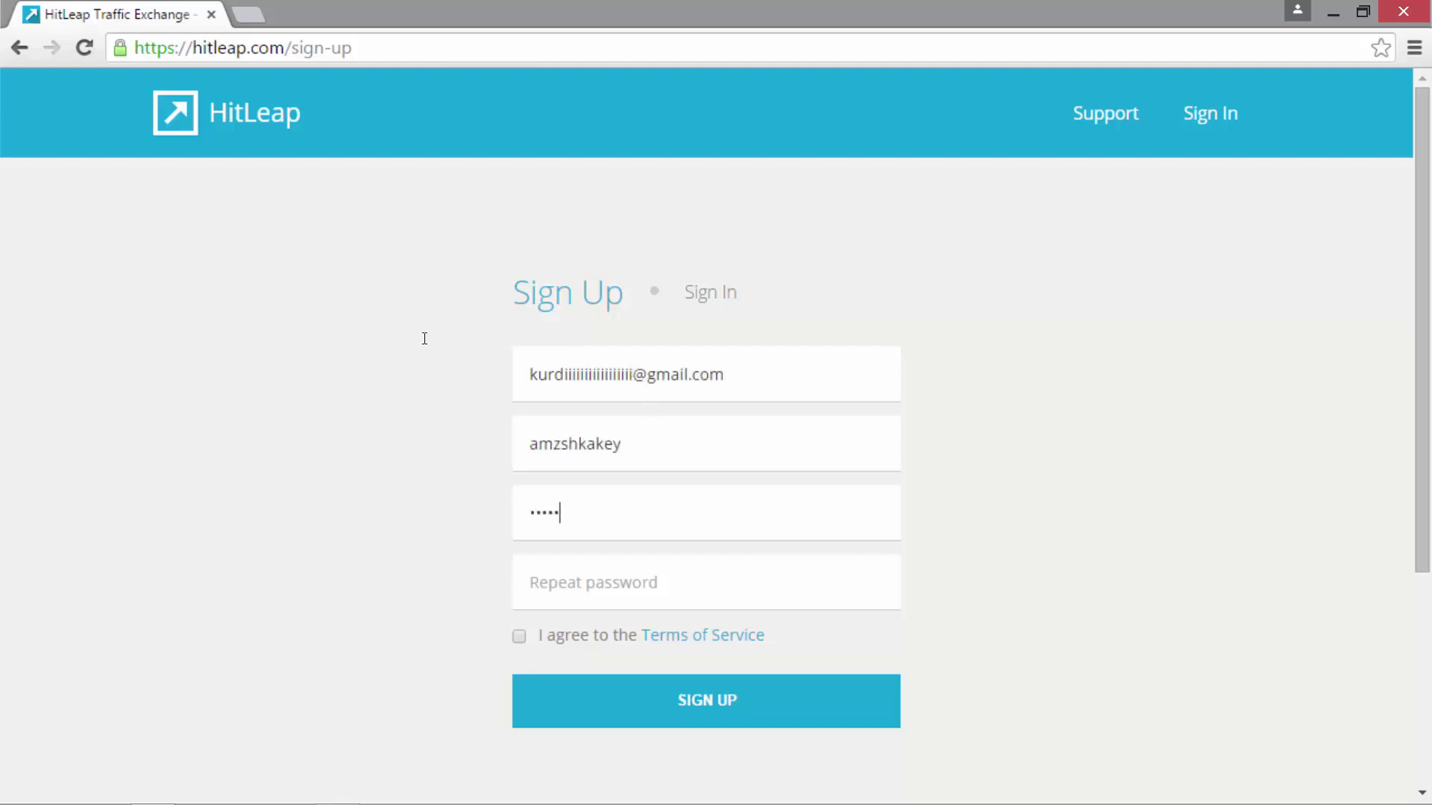
{"action": "type", "text": "*********"}
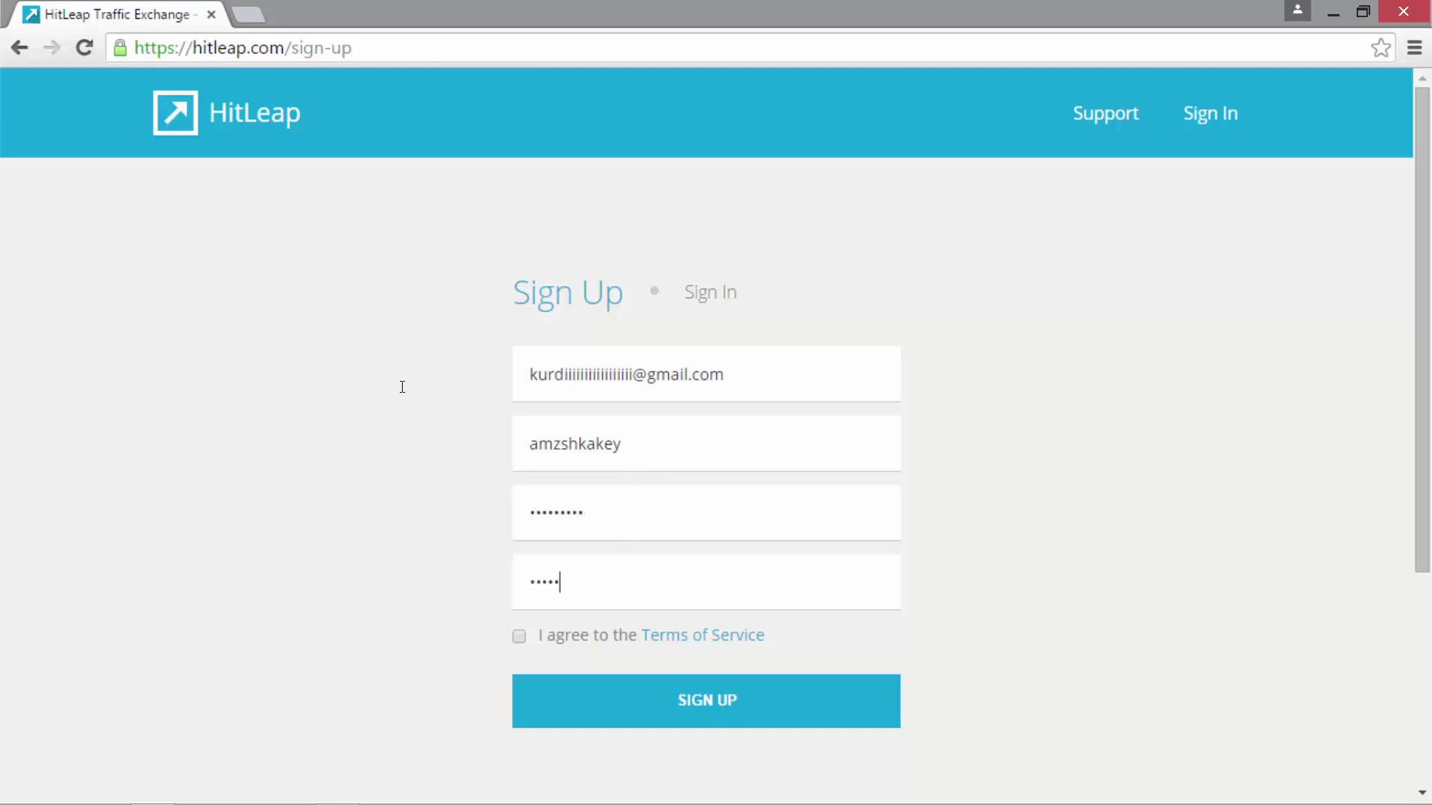
- Accept the Terms of Service, submit the HitLeap sign-up and decline saving the password
{"action": "left_click", "coordinate": [519, 636]}
{"action": "left_click", "coordinate": [706, 700]}
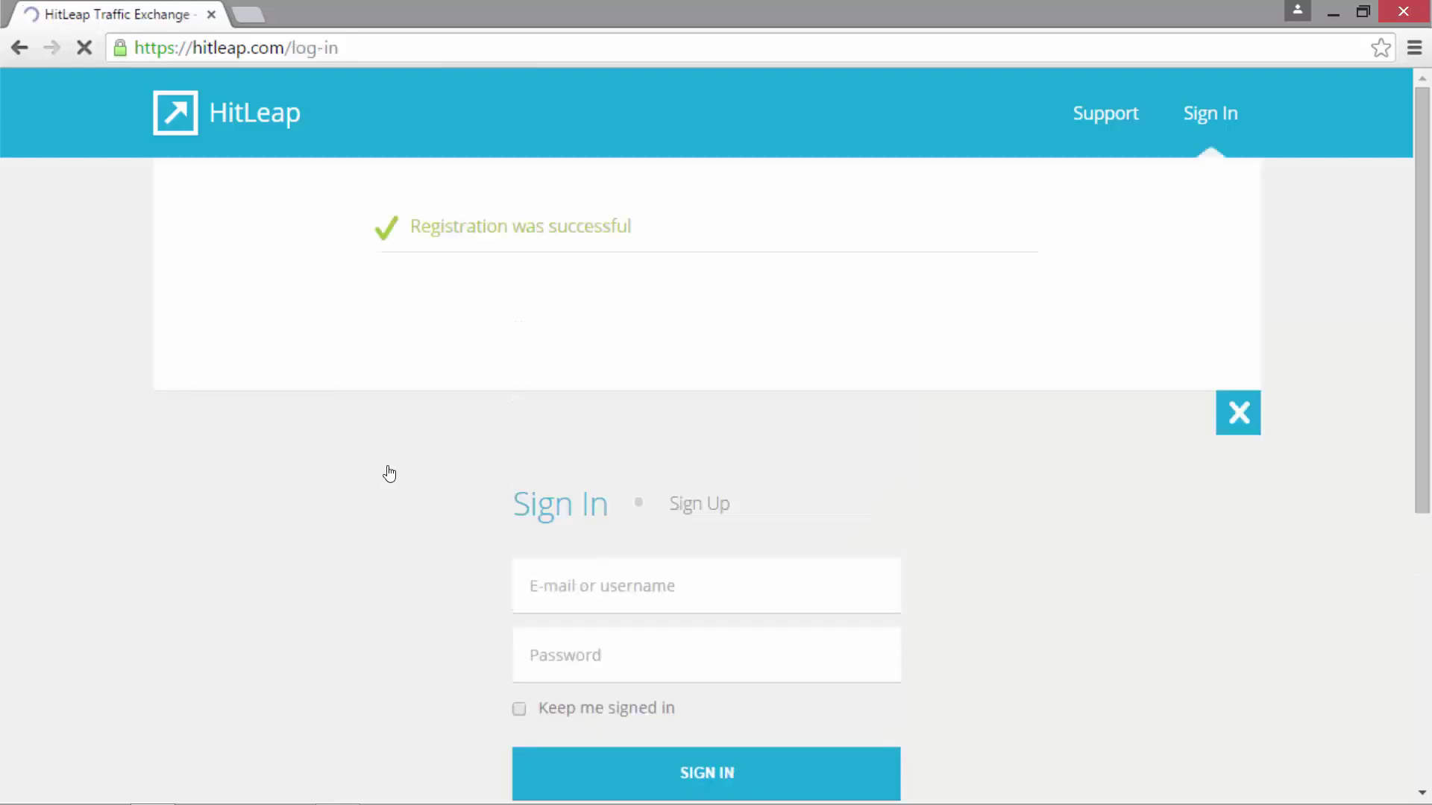
{"action": "left_click", "coordinate": [791, 138]}
{"action": "left_click_drag", "start_coordinate": [335, 281], "coordinate": [1017, 284]}
{"action": "left_click", "coordinate": [662, 226]}
- In Gmail's Updates tab, open the Welcome to HitLeap! e-mail and follow its confirmation link
{"action": "left_click", "coordinate": [261, 15]}
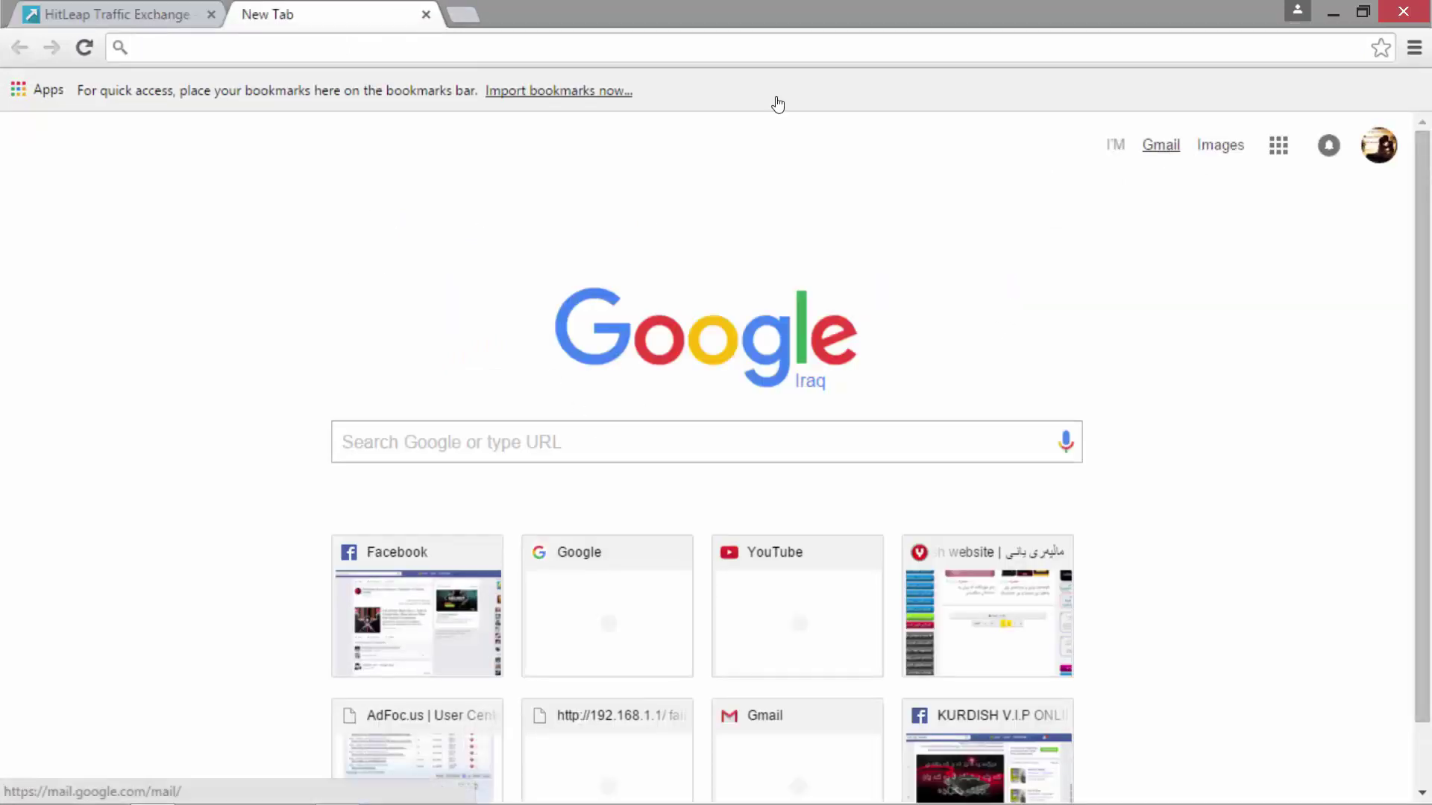
{"action": "left_click", "coordinate": [1161, 146]}
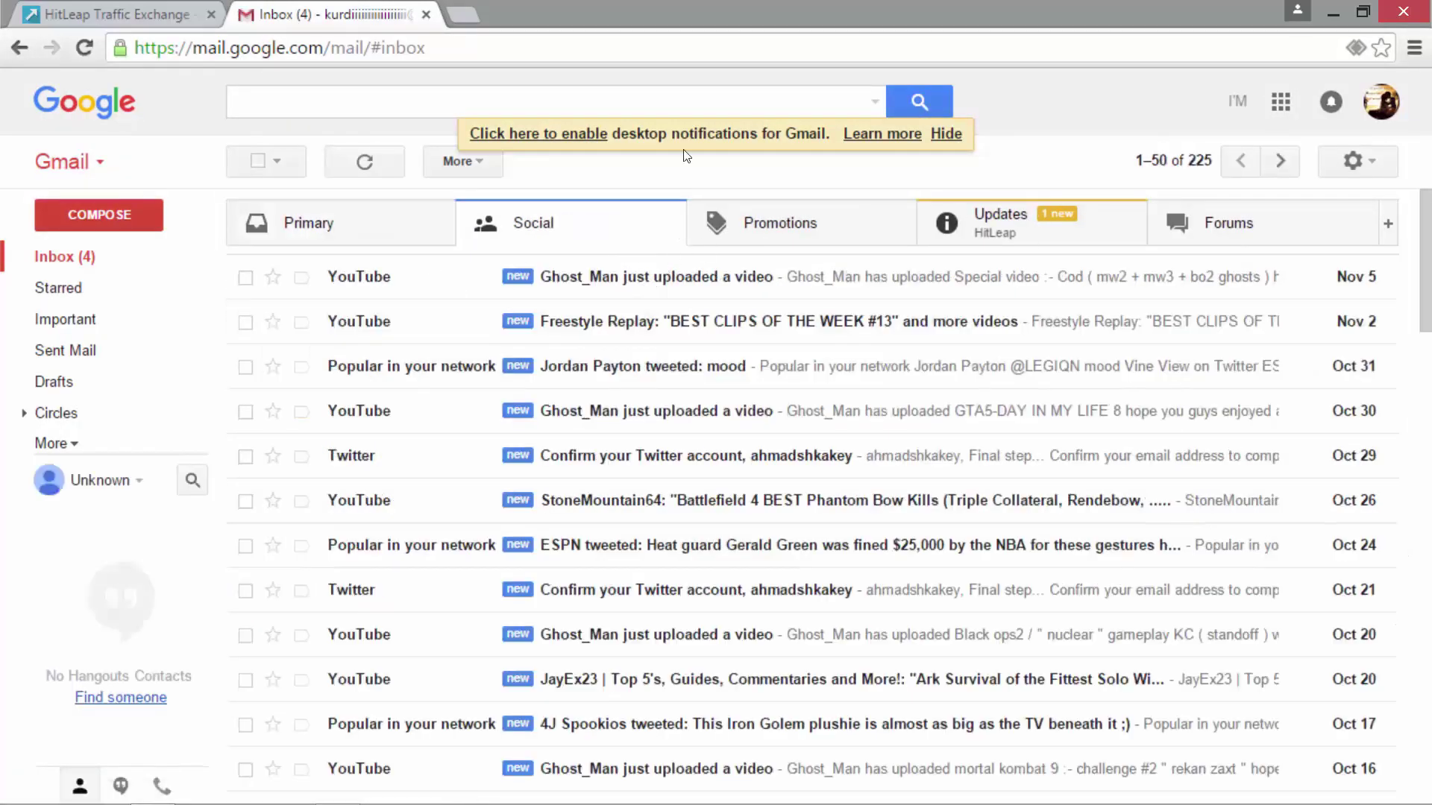
{"action": "left_click", "coordinate": [1000, 223]}
{"action": "left_click", "coordinate": [499, 278]}
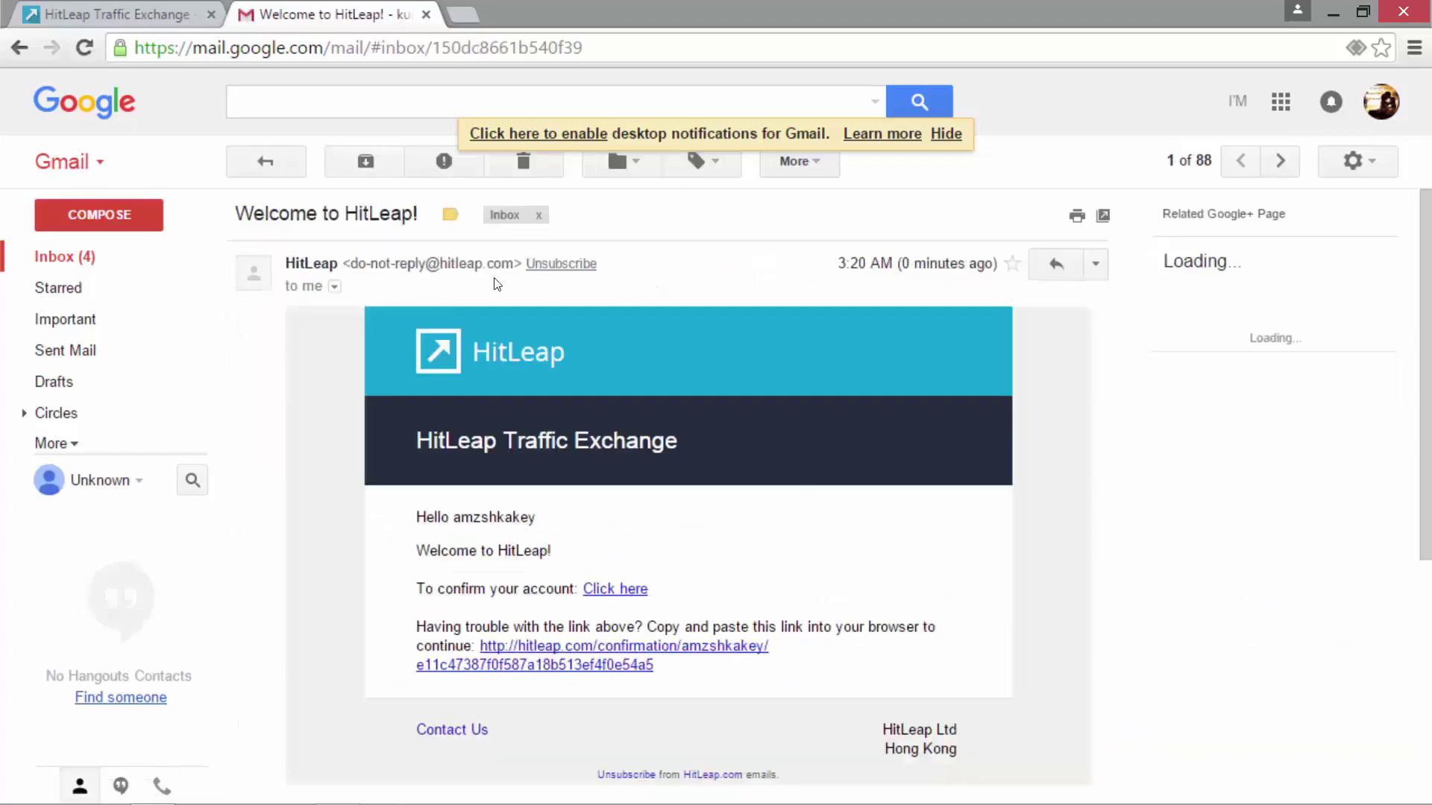
{"action": "left_click", "coordinate": [630, 594]}
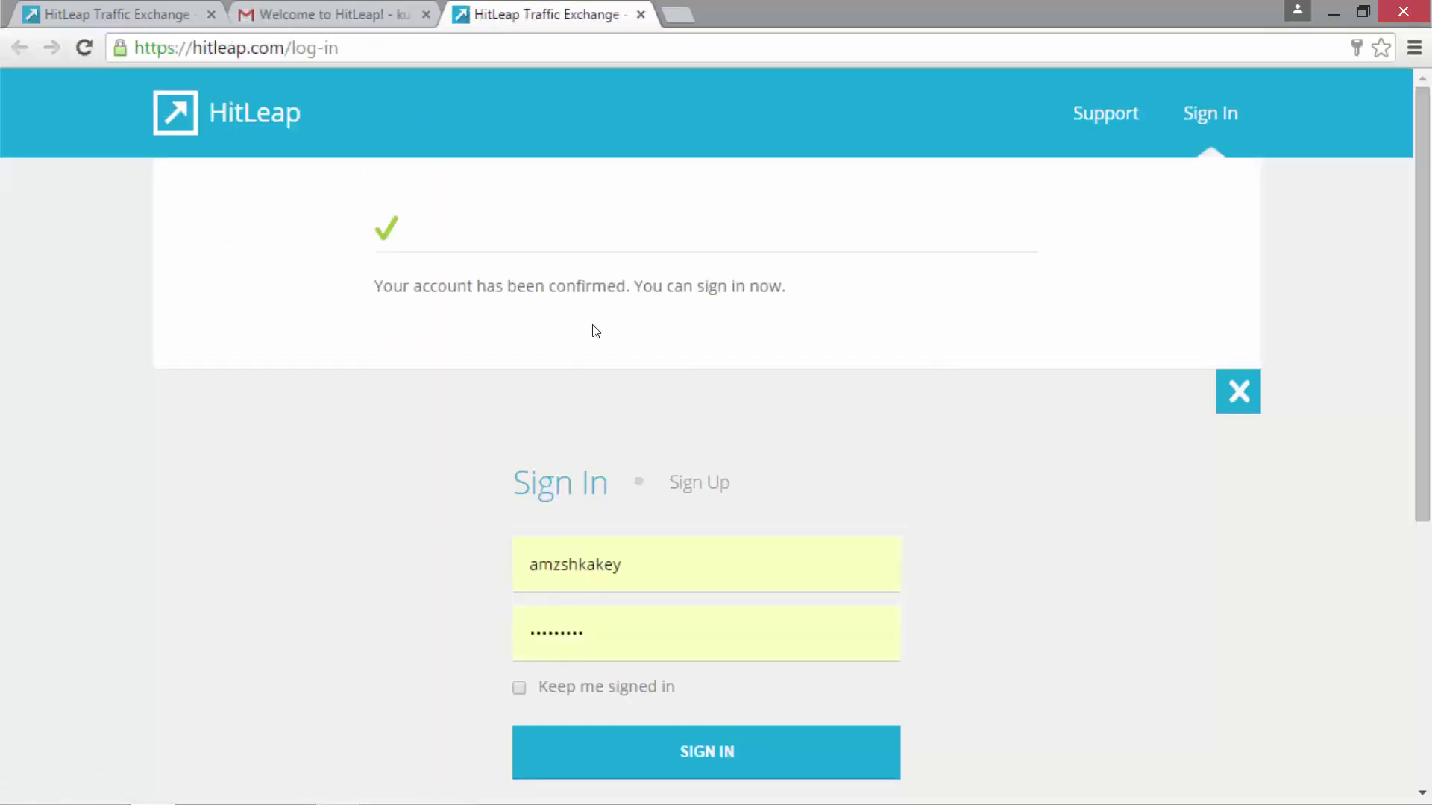
- Close the extra tabs, sign in with Keep me signed in, and open Traffic Exchange
{"action": "left_click_drag", "start_coordinate": [507, 286], "coordinate": [753, 280]}
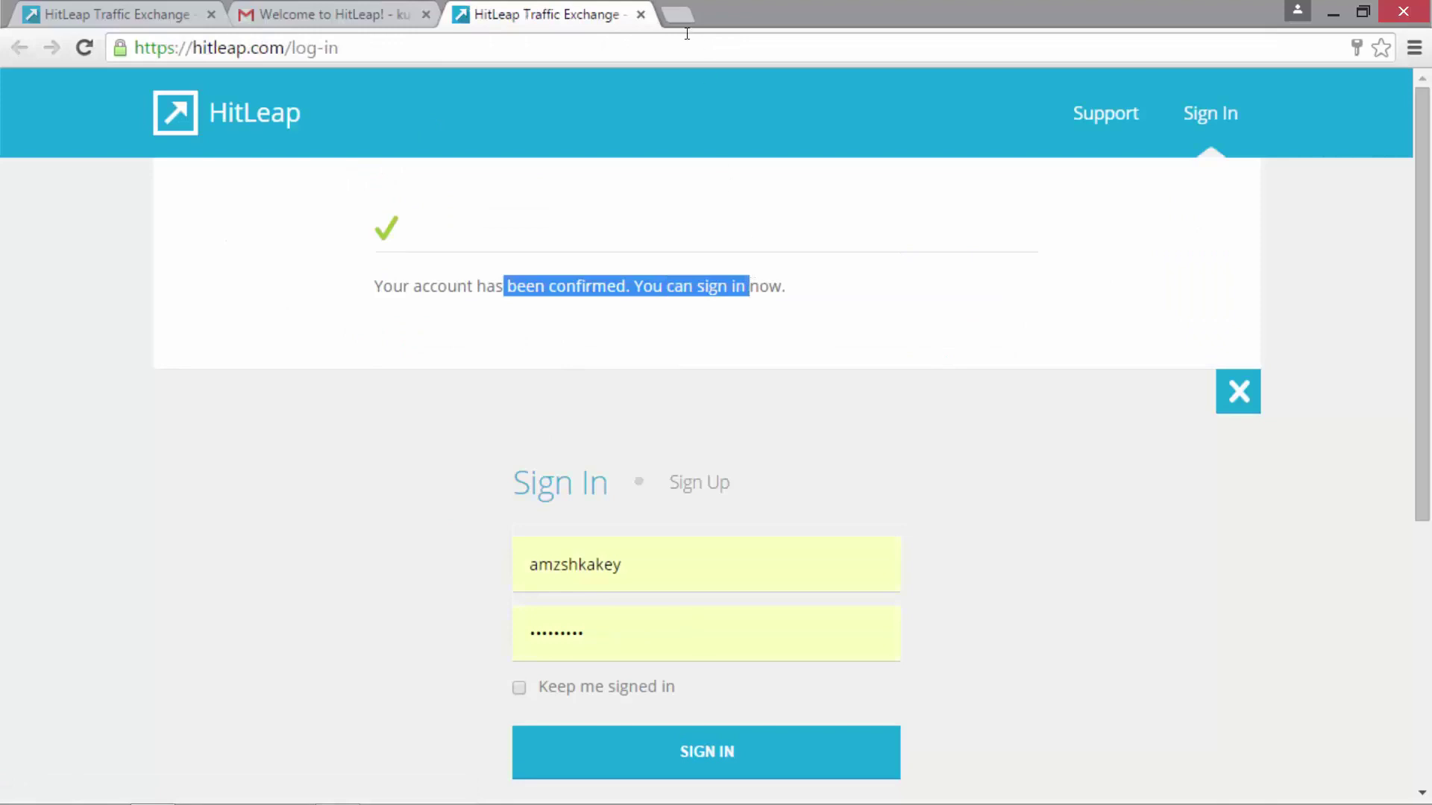
{"action": "left_click", "coordinate": [641, 14]}
{"action": "left_click", "coordinate": [426, 16]}
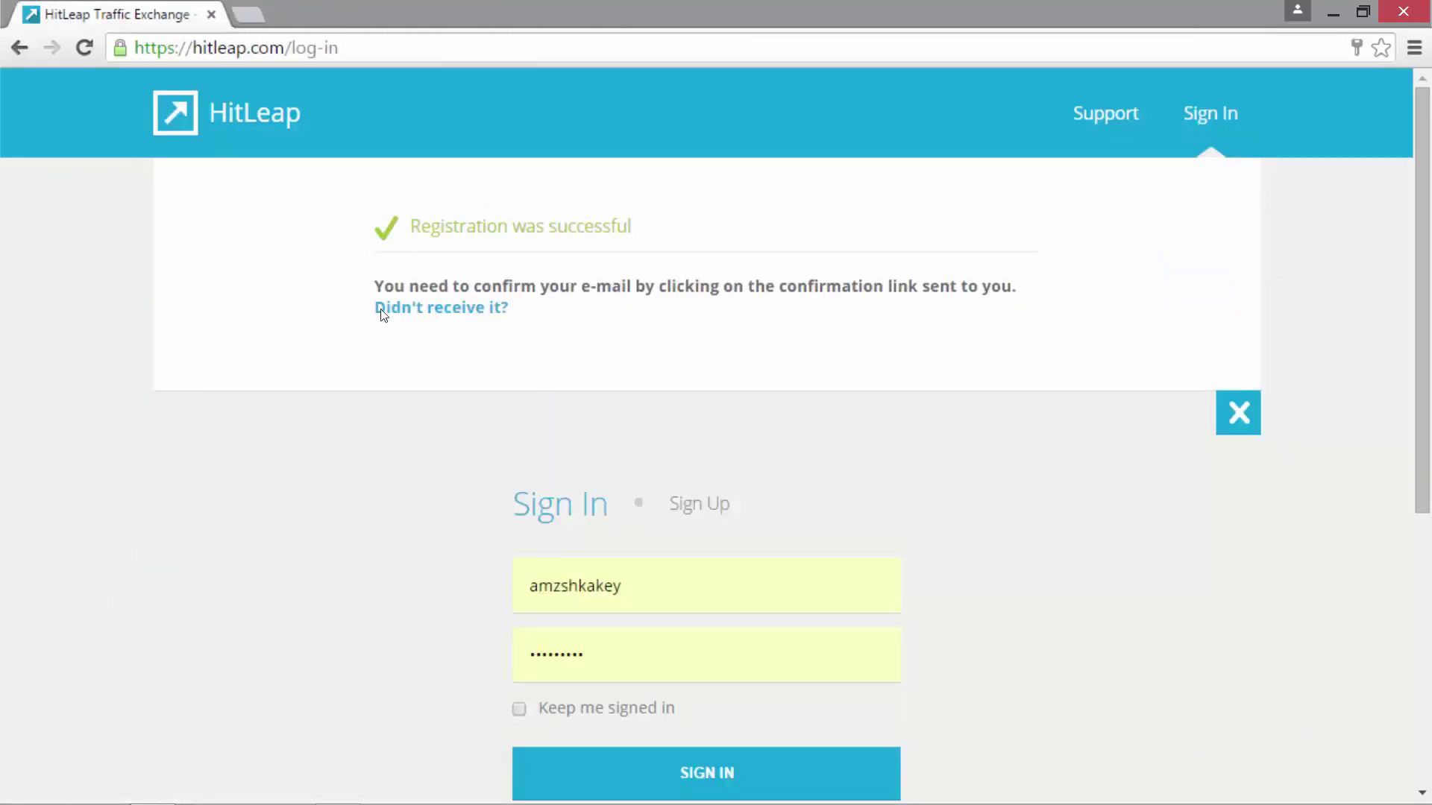
{"action": "left_click", "coordinate": [84, 45]}
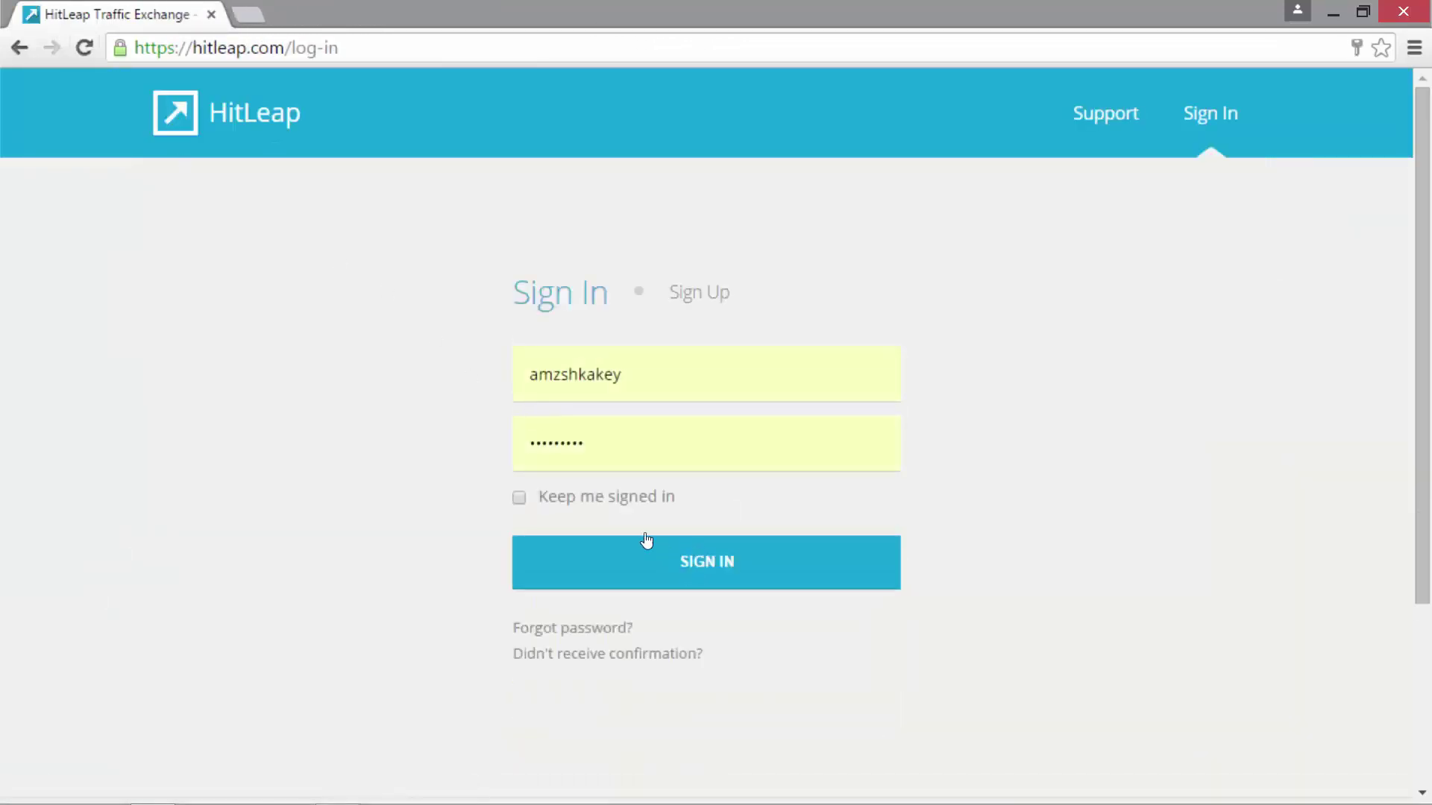
{"action": "left_click", "coordinate": [592, 504]}
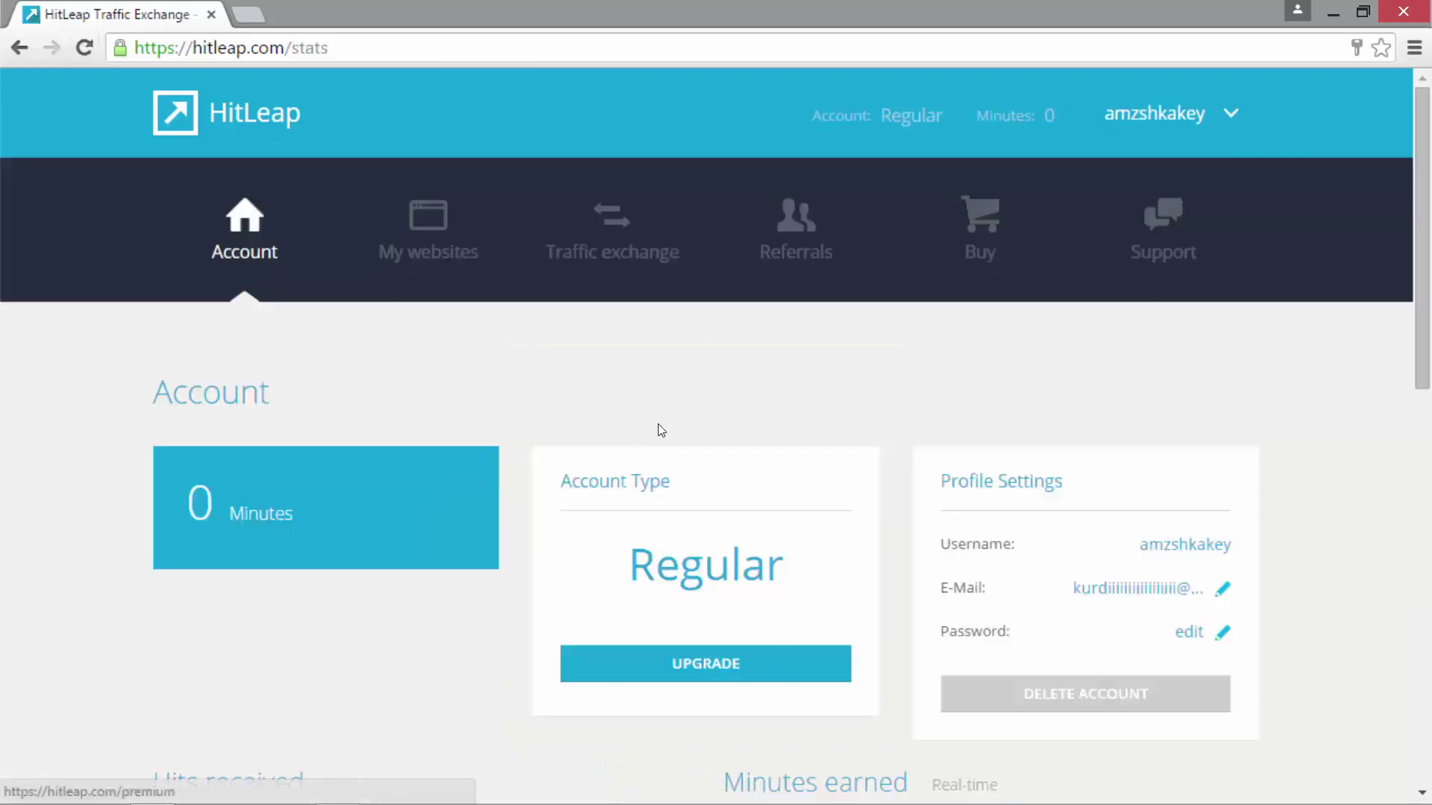
{"action": "left_click", "coordinate": [428, 223]}
{"action": "left_click", "coordinate": [612, 231]}
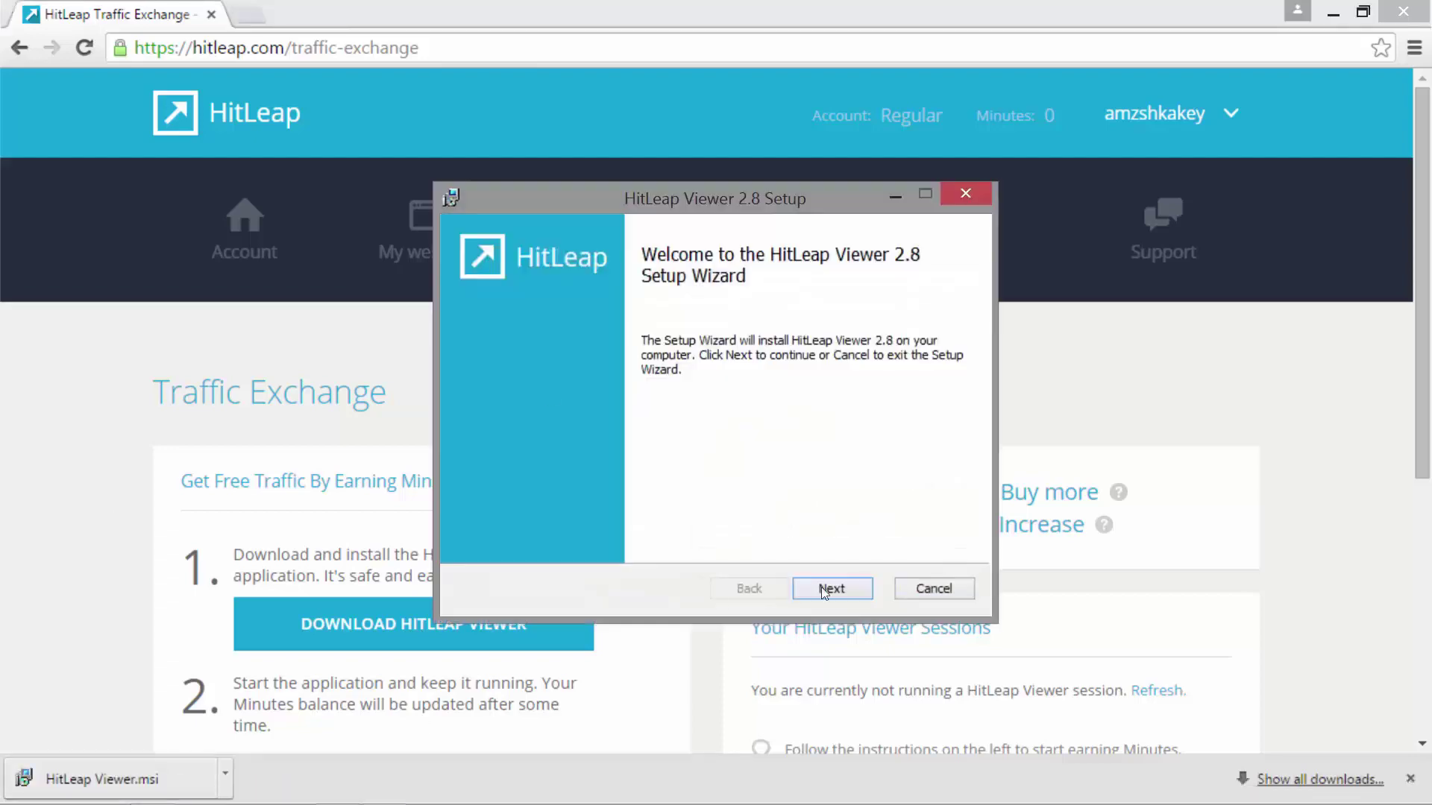
- Run the HitLeap Viewer 2.8 installer, accepting the licence and installing to the default folder
{"action": "left_click", "coordinate": [828, 588]}
{"action": "left_click", "coordinate": [476, 535]}
{"action": "left_click", "coordinate": [797, 587]}
{"action": "left_click", "coordinate": [825, 589]}
{"action": "left_click", "coordinate": [824, 588]}
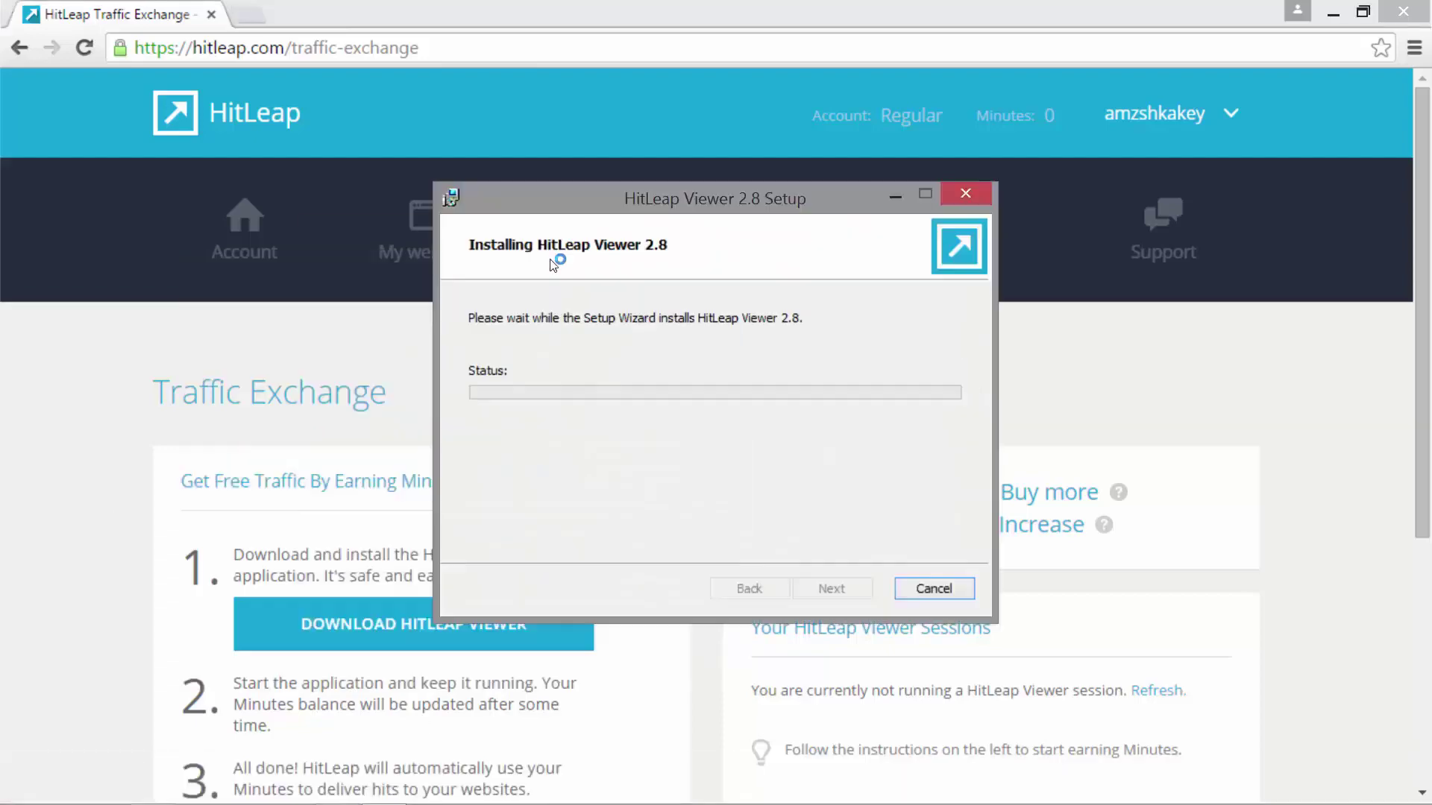
{"action": "left_click_drag", "start_coordinate": [557, 197], "coordinate": [304, 264]}
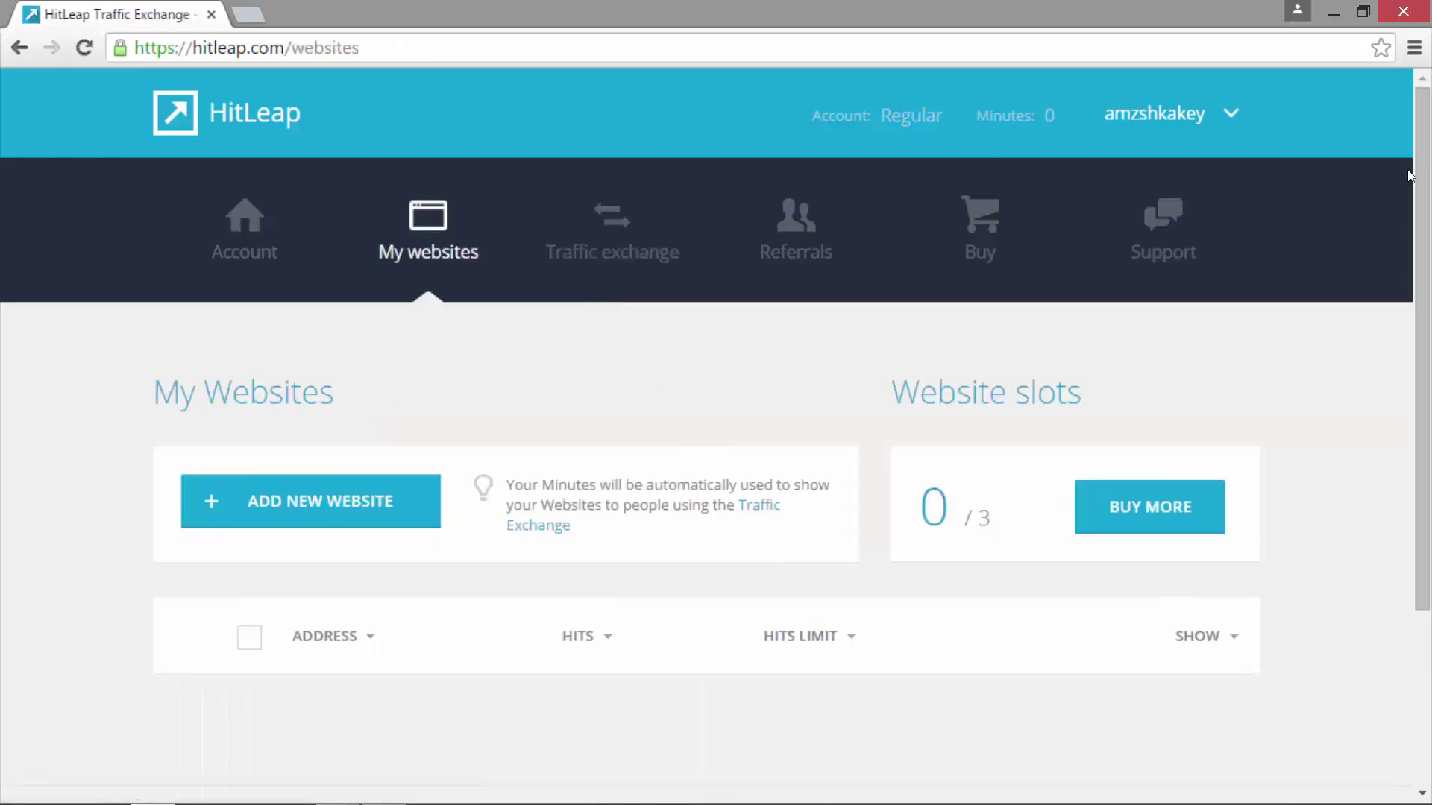
{"action": "scroll", "coordinate": [282, 434], "scroll_direction": "down", "scroll_amount": 1}
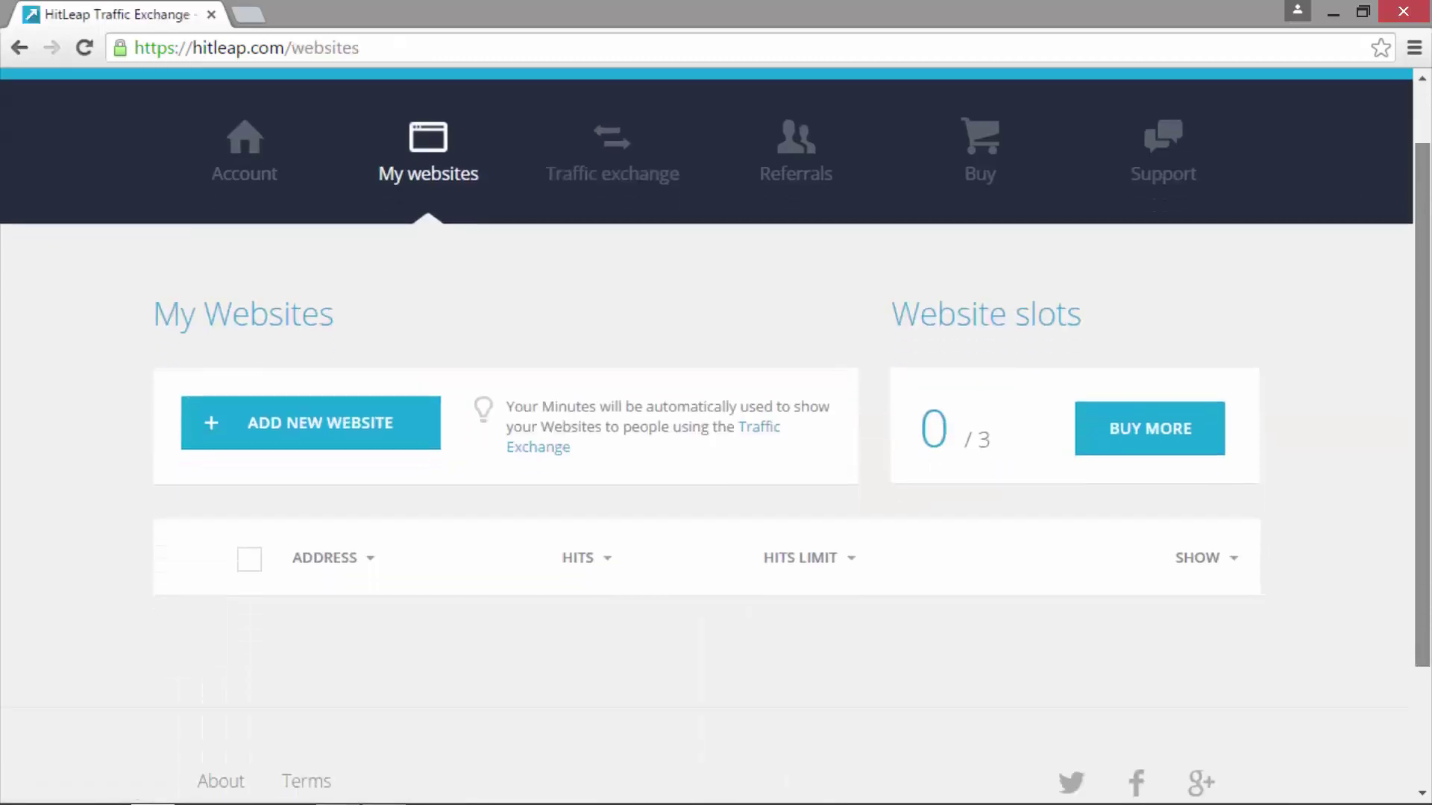
- Start a new HitLeap website with a 10 s visit duration, then open a new tab
{"action": "left_click", "coordinate": [282, 434]}
{"action": "scroll", "coordinate": [1186, 466], "scroll_direction": "down", "scroll_amount": 5}
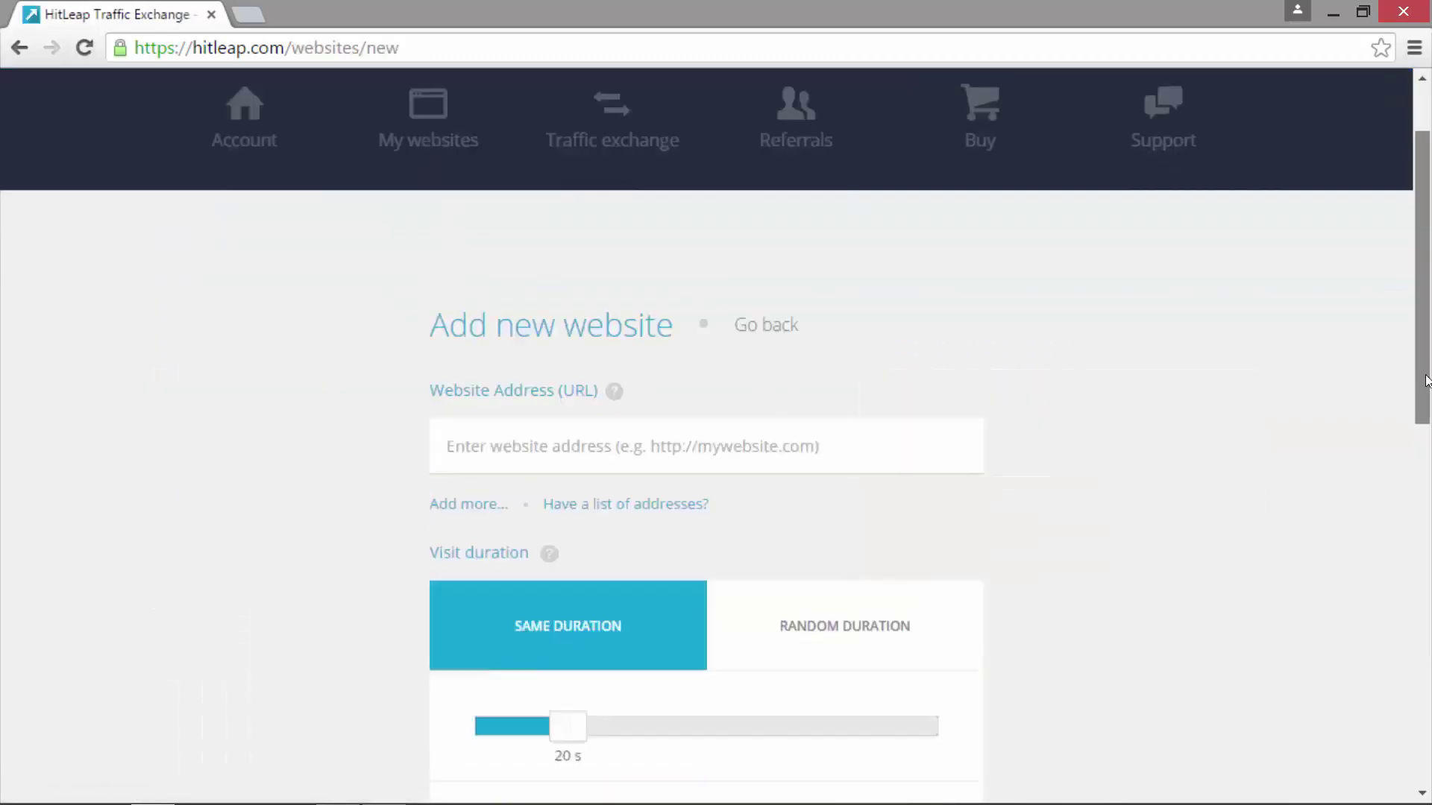
{"action": "scroll", "coordinate": [895, 403], "scroll_direction": "down", "scroll_amount": 1}
{"action": "left_click", "coordinate": [462, 388]}
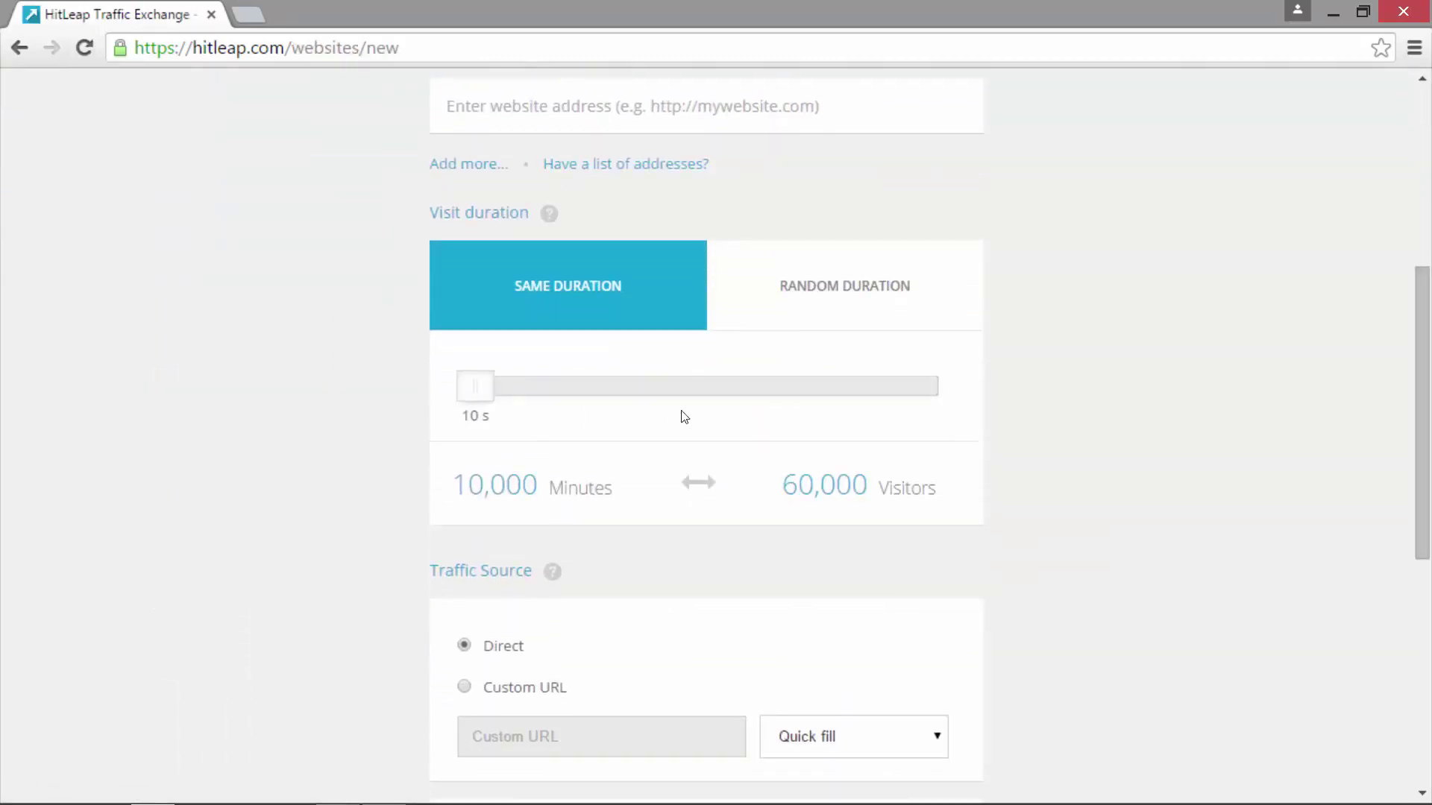
{"action": "left_click_drag", "start_coordinate": [1422, 283], "coordinate": [1422, 104]}
{"action": "left_click", "coordinate": [252, 17]}
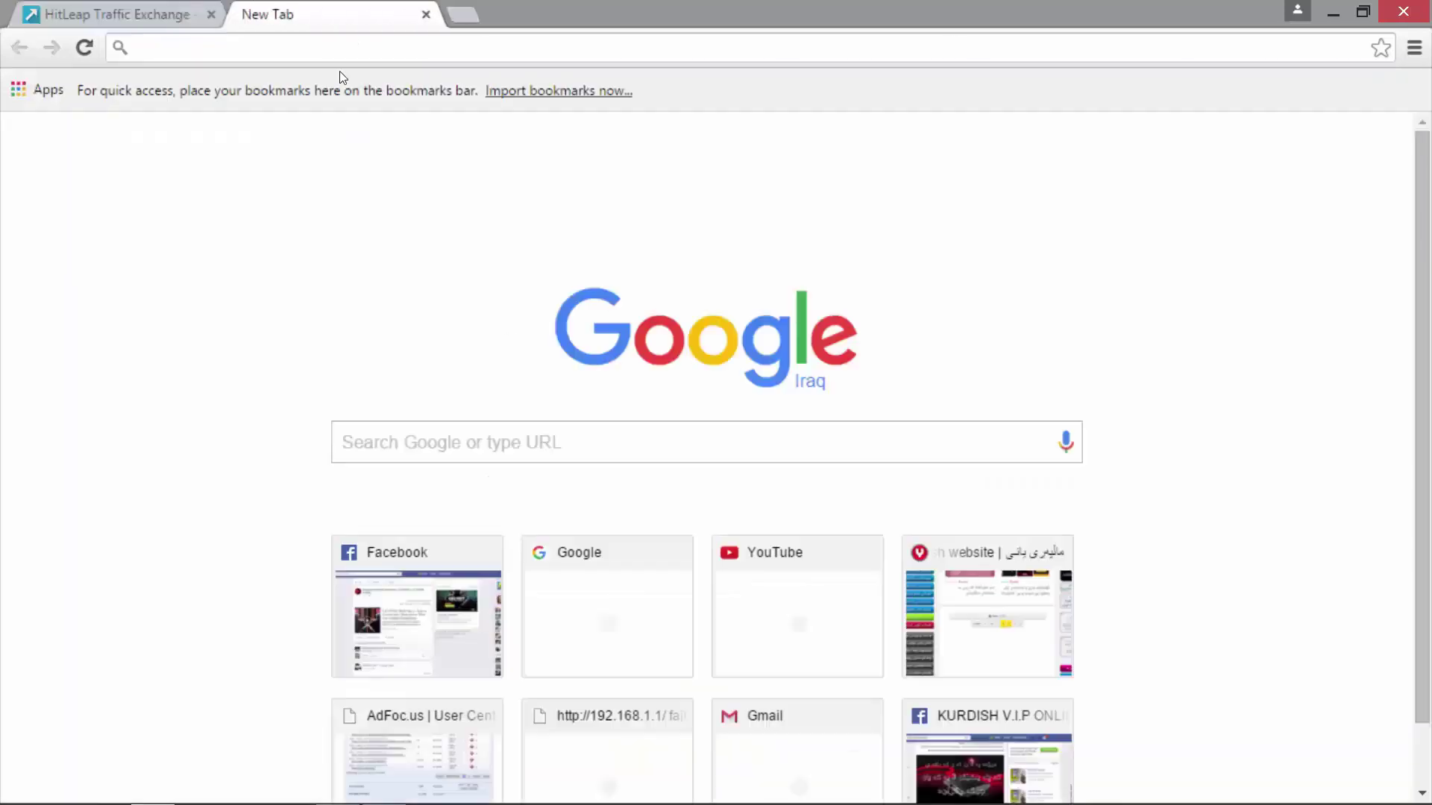
- Search Google for adfocus and open the AdFoc.us website
{"action": "left_click", "coordinate": [680, 433]}
{"action": "type", "text": "adfocus"}
{"action": "key", "text": "Return"}
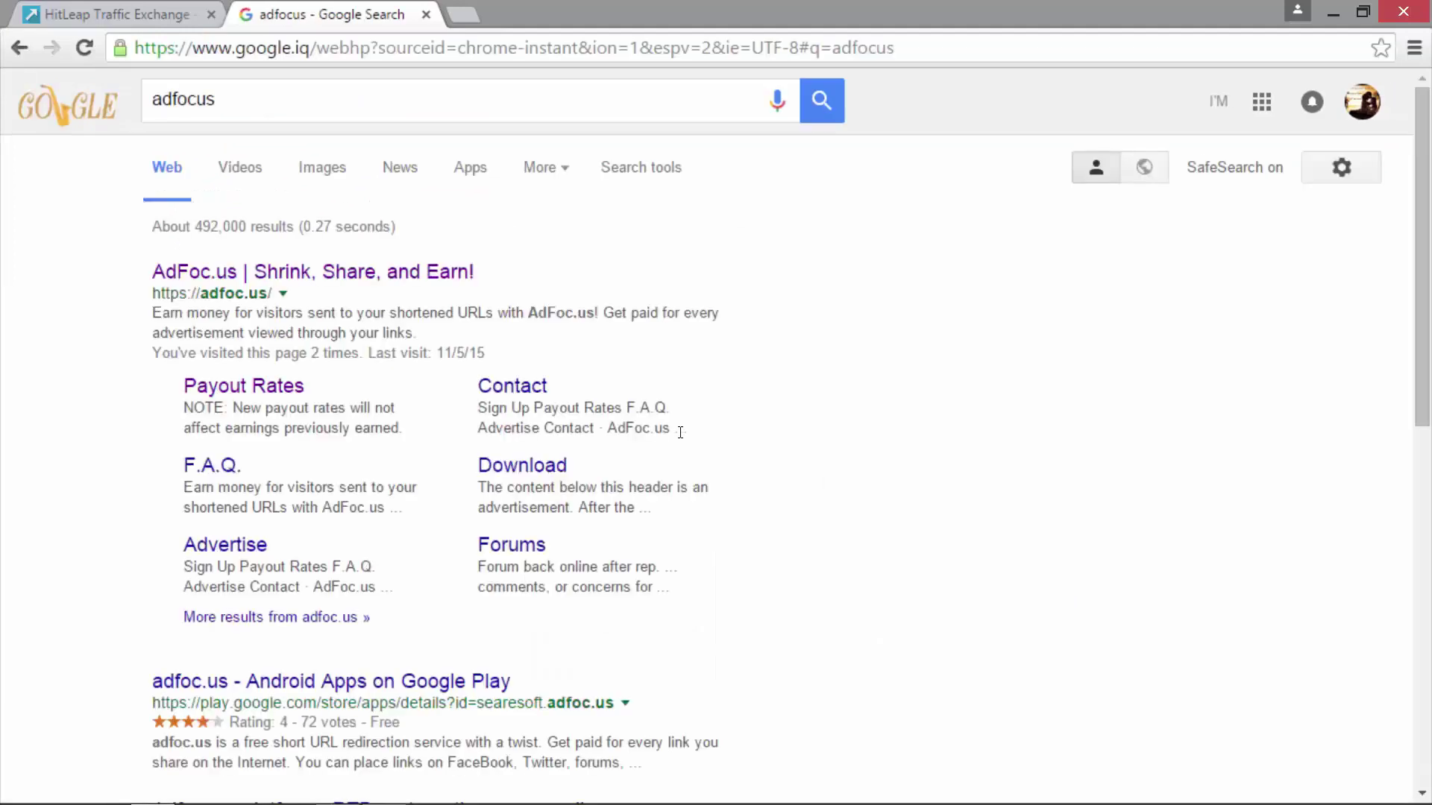
{"action": "left_click", "coordinate": [388, 276]}
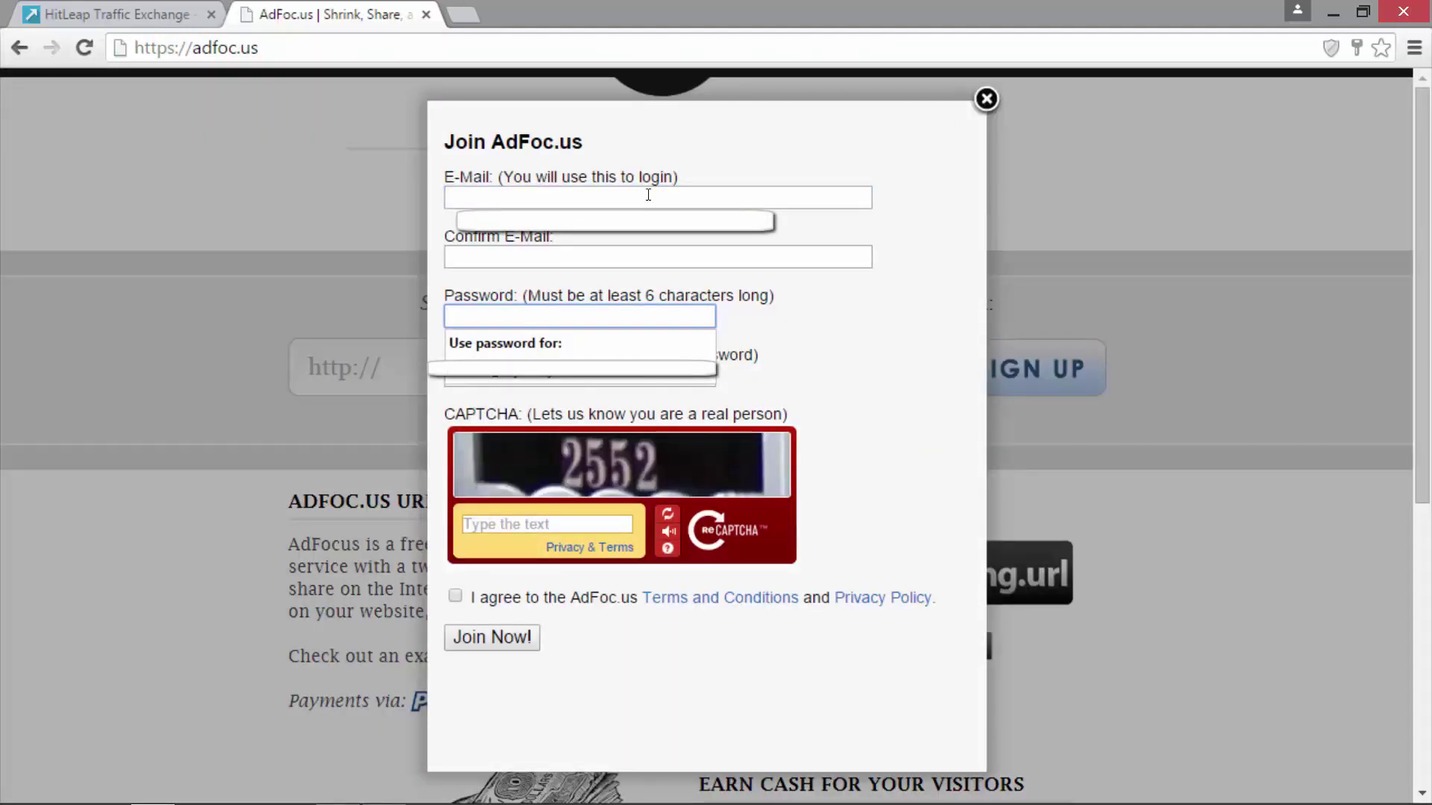
- Enter the e-mail address in both e-mail fields and the password in both password fields
{"action": "left_click", "coordinate": [629, 198]}
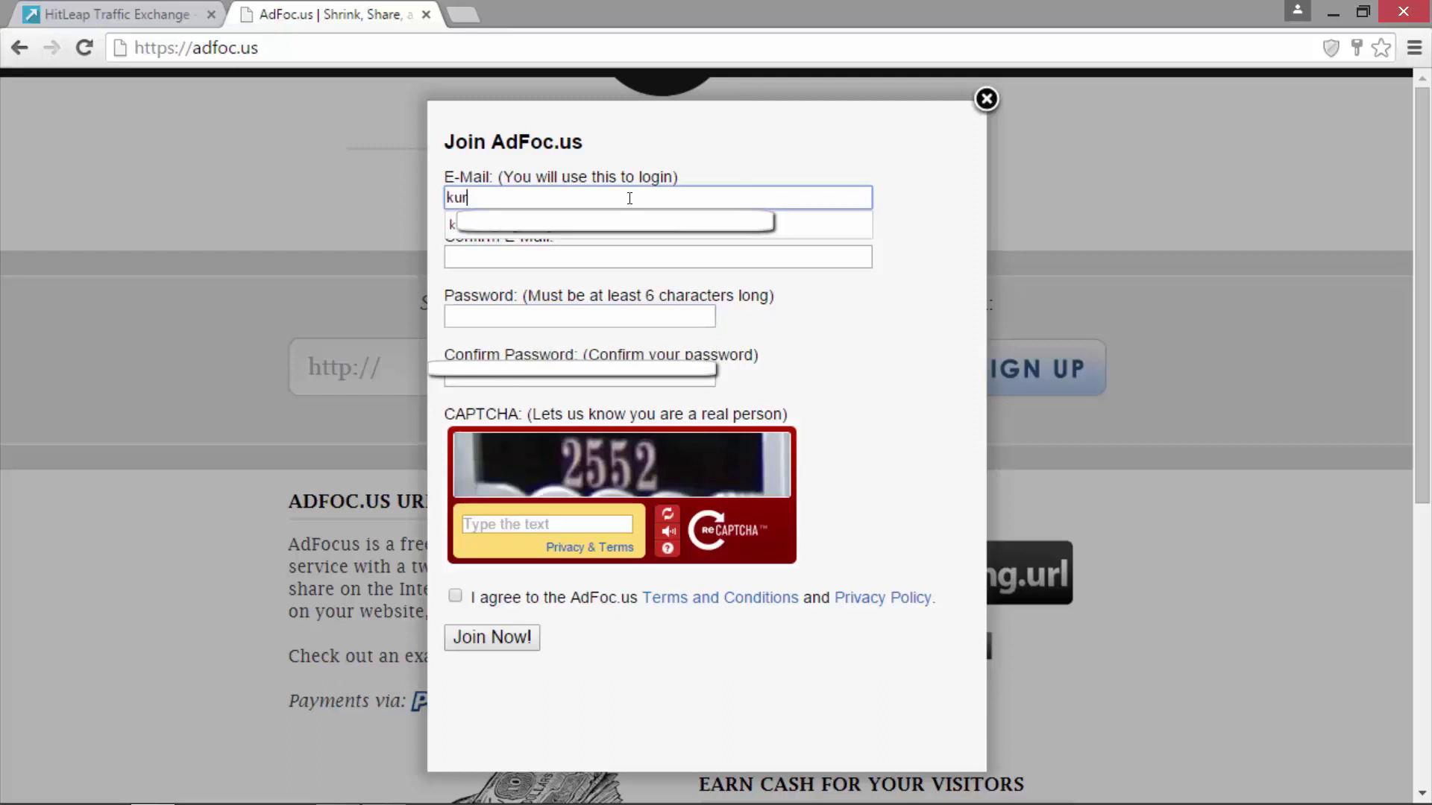
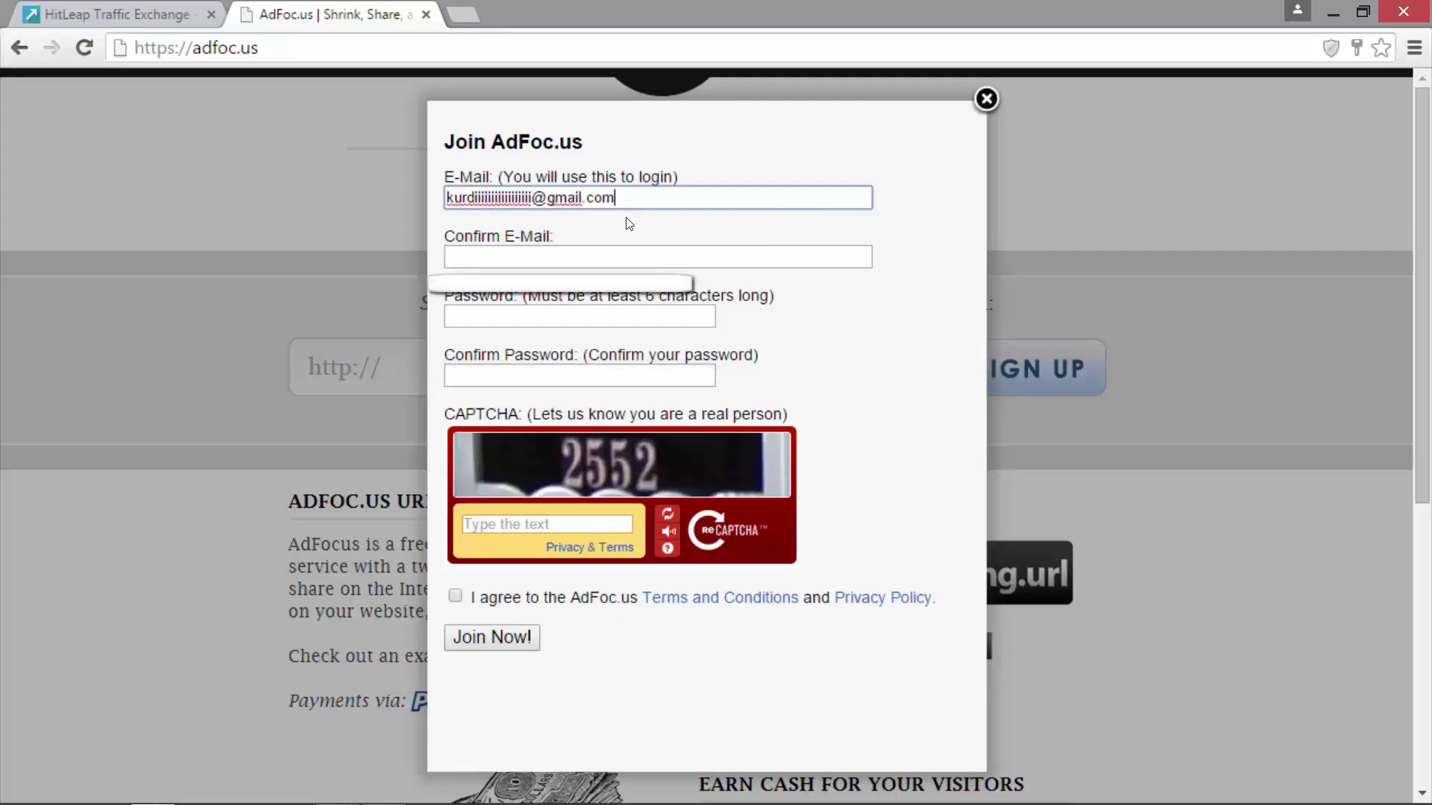
{"action": "key", "text": "Tab"}
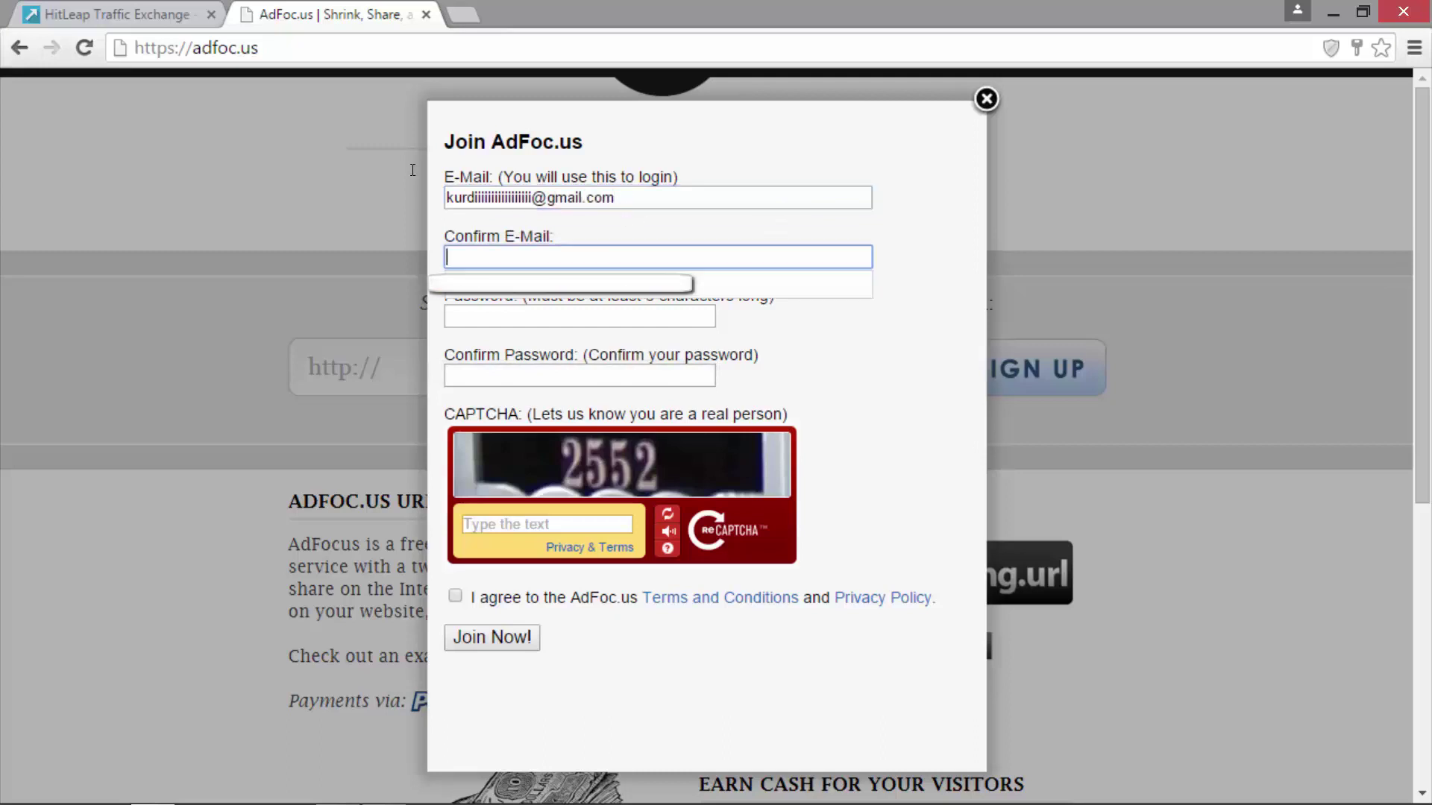
{"action": "type", "text": "a"}
{"action": "key", "text": "BackSpace"}
{"action": "key", "text": "shift+Tab"}
{"action": "key", "text": "ctrl+a"}
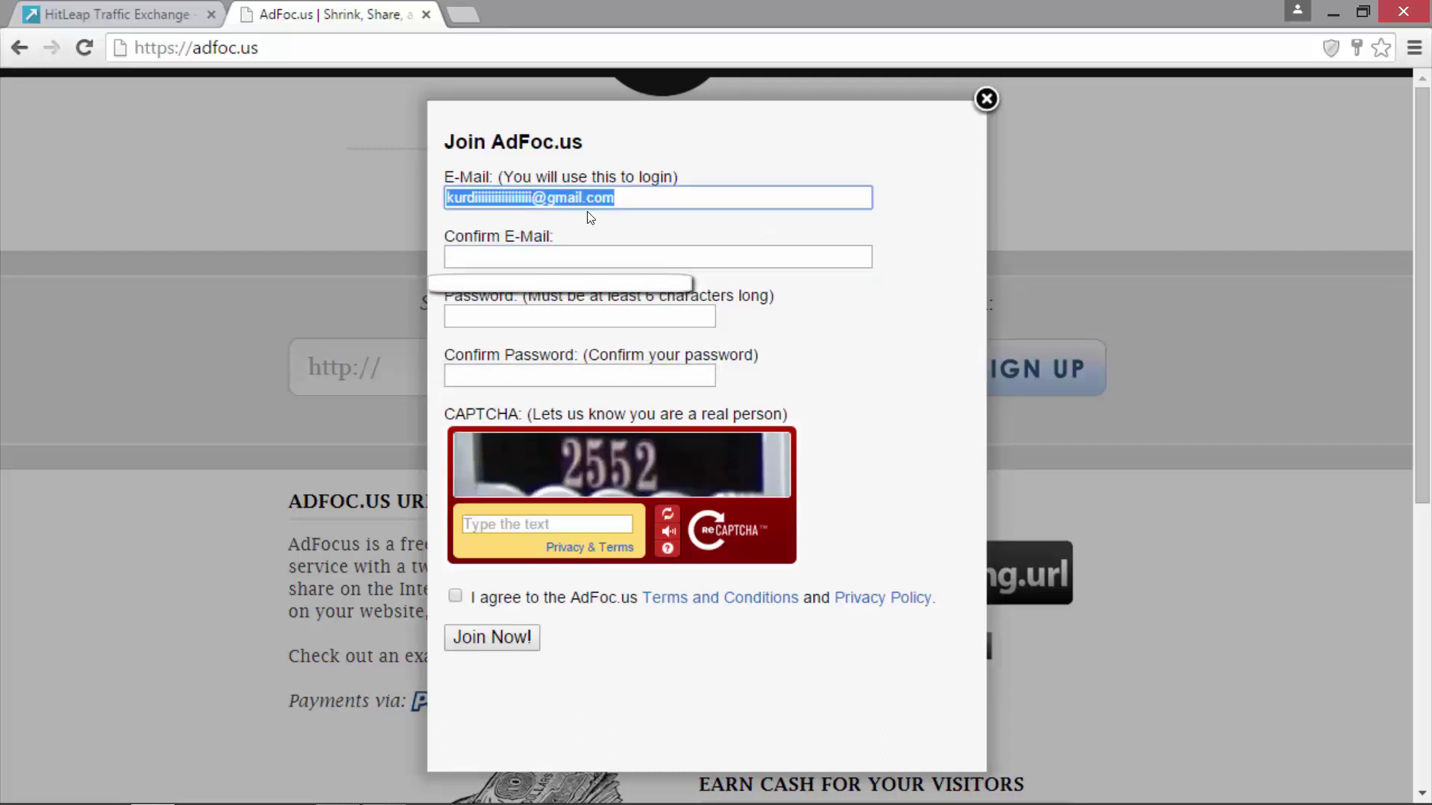
{"action": "key", "text": "ctrl+c"}
{"action": "key", "text": "Tab"}
{"action": "key", "text": "ctrl+v"}
{"action": "key", "text": "Tab"}
{"action": "type", "text": "*********"}
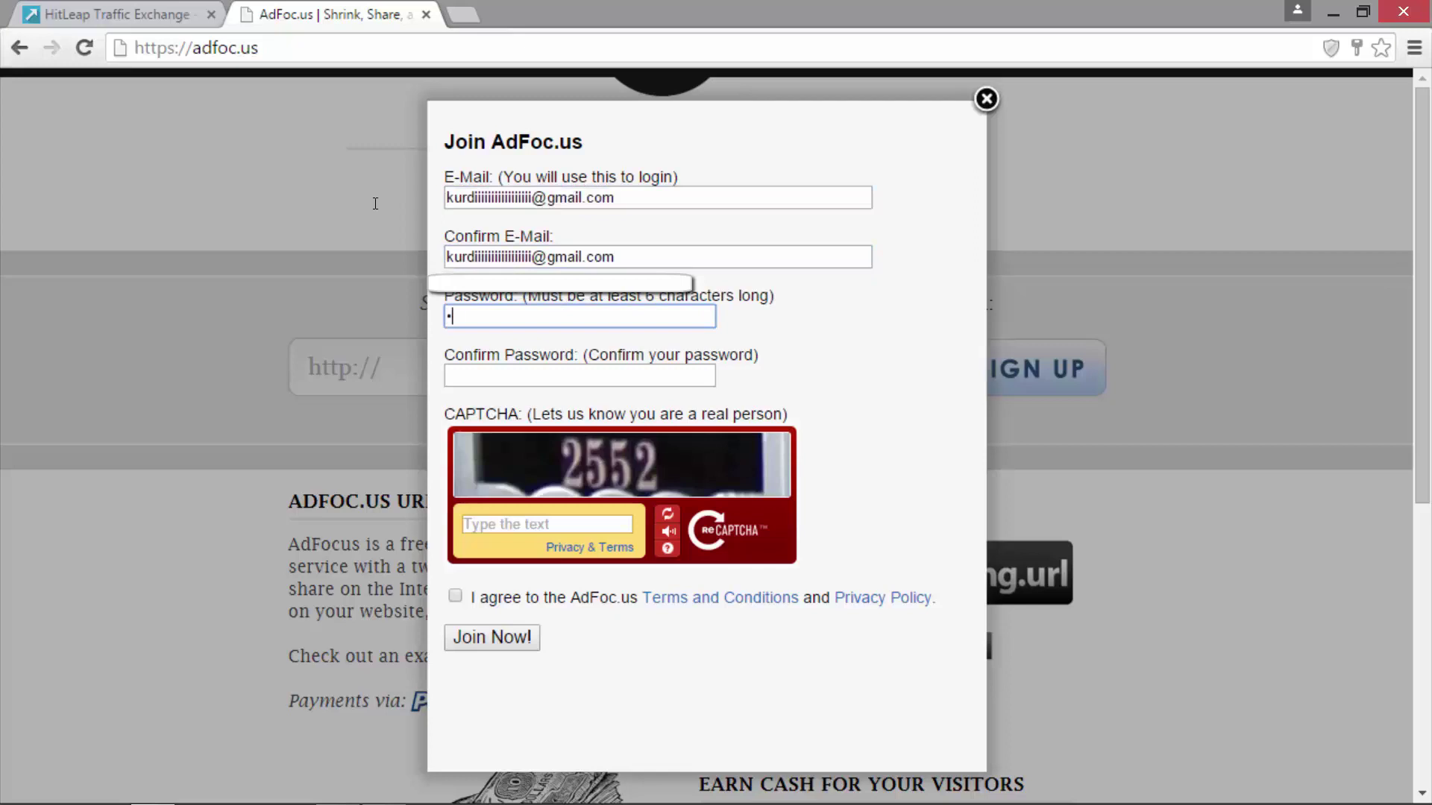
{"action": "key", "text": "Tab"}
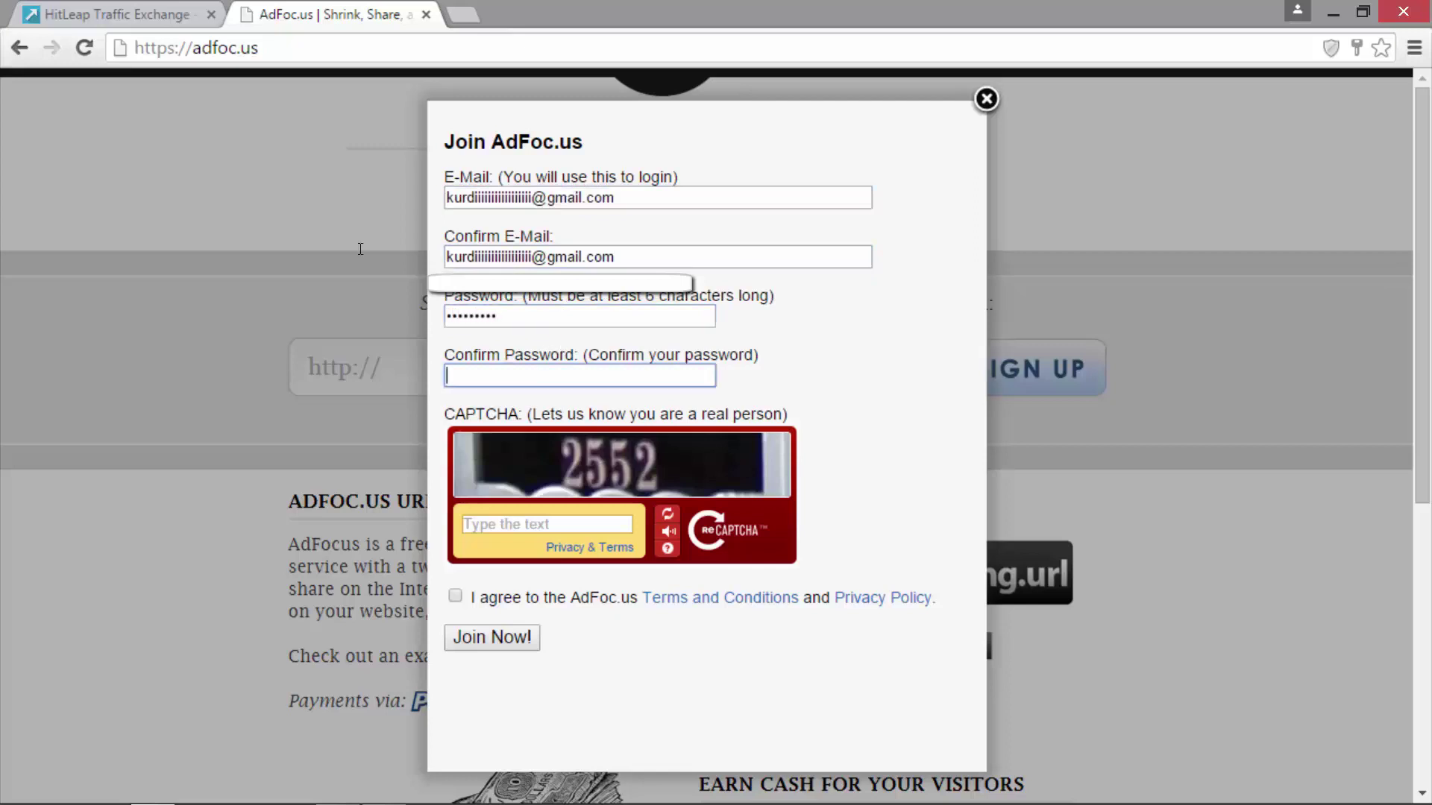
{"action": "type", "text": "*********"}
- Answer the CAPTCHA with 2552, agree to the terms and submit with Join Now!
{"action": "left_click", "coordinate": [537, 524]}
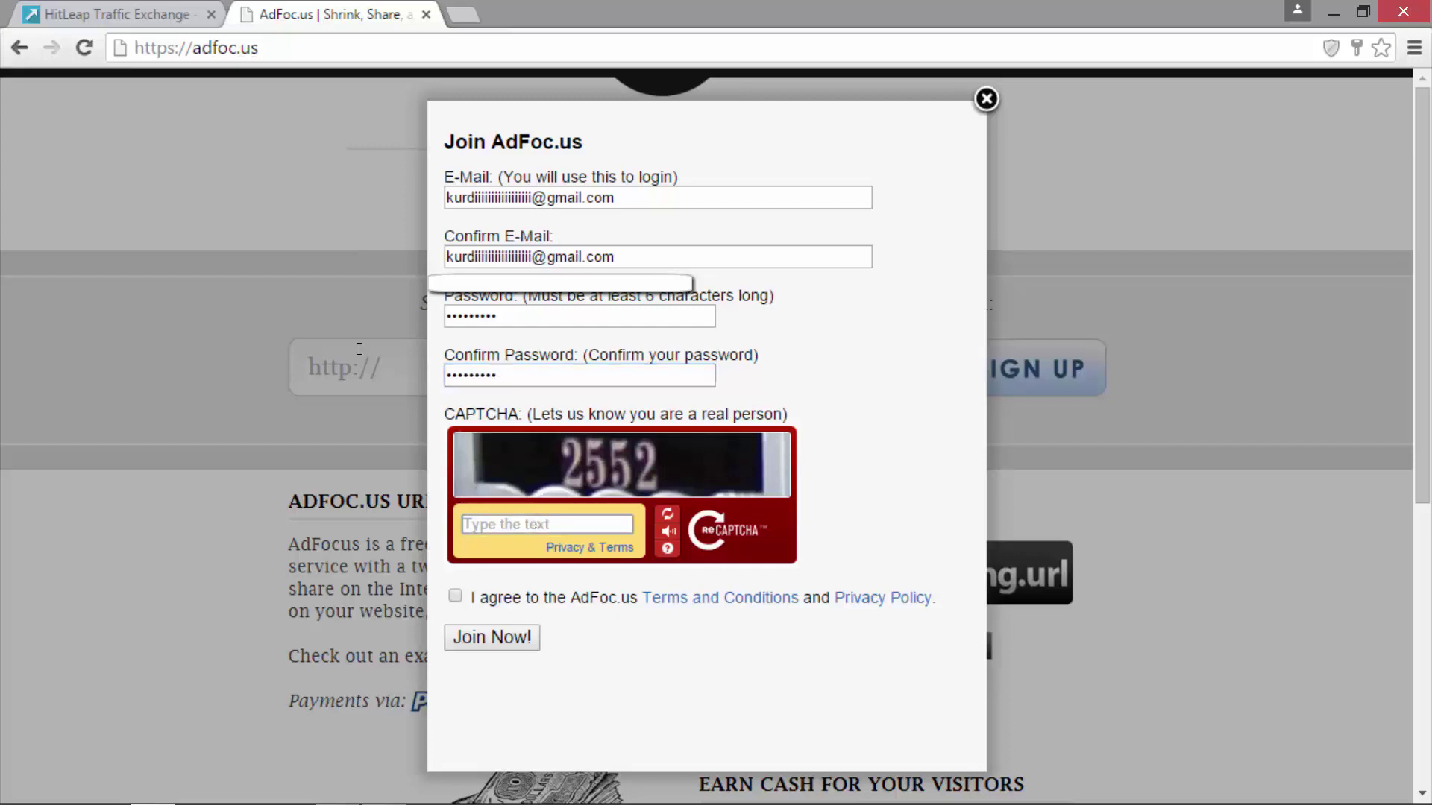
{"action": "type", "text": "2552"}
{"action": "left_click", "coordinate": [455, 596]}
{"action": "left_click", "coordinate": [492, 637]}
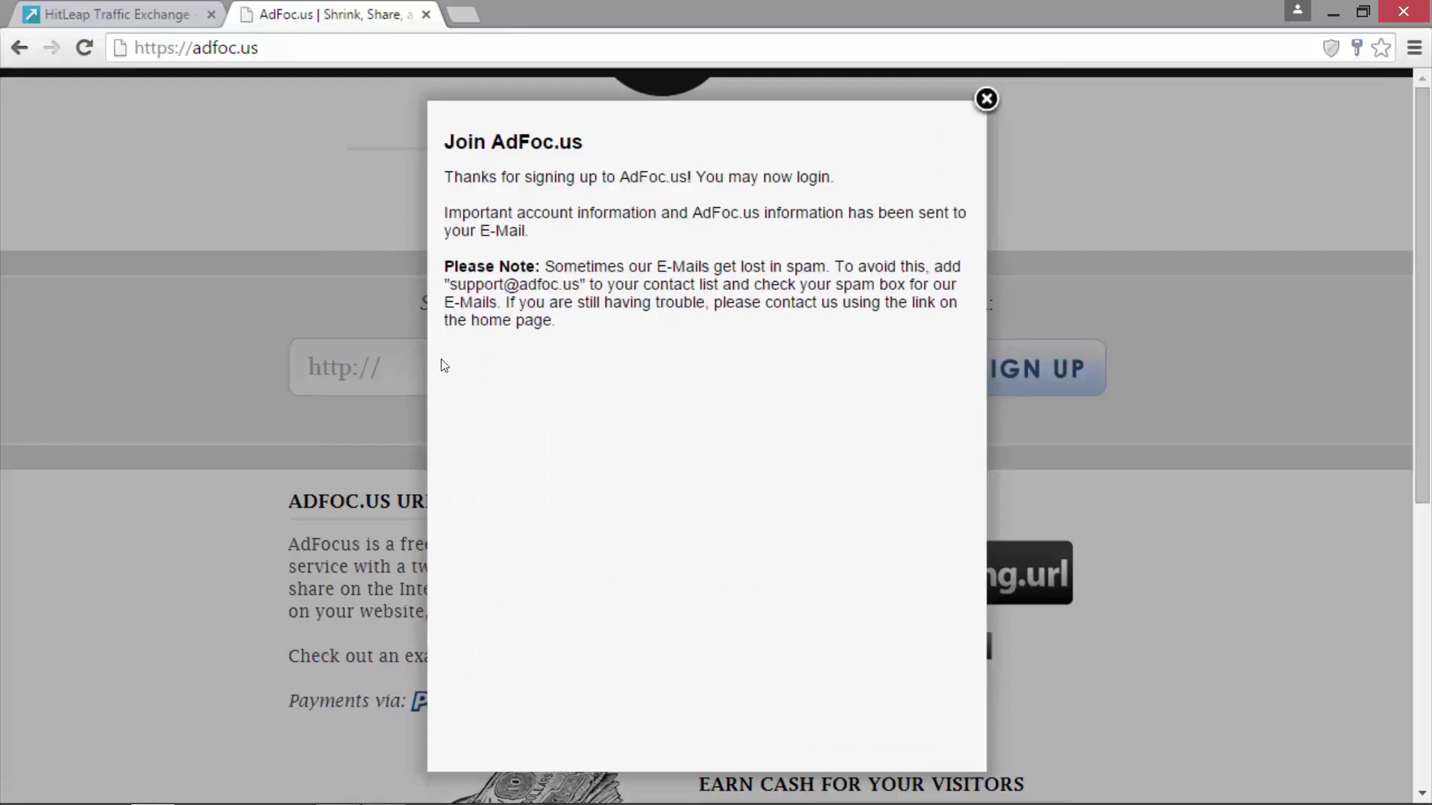
- Close the sign-up confirmation and log in to the new AdFoc.us account
{"action": "left_click", "coordinate": [983, 105]}
{"action": "scroll", "coordinate": [778, 636], "scroll_direction": "down", "scroll_amount": 7}
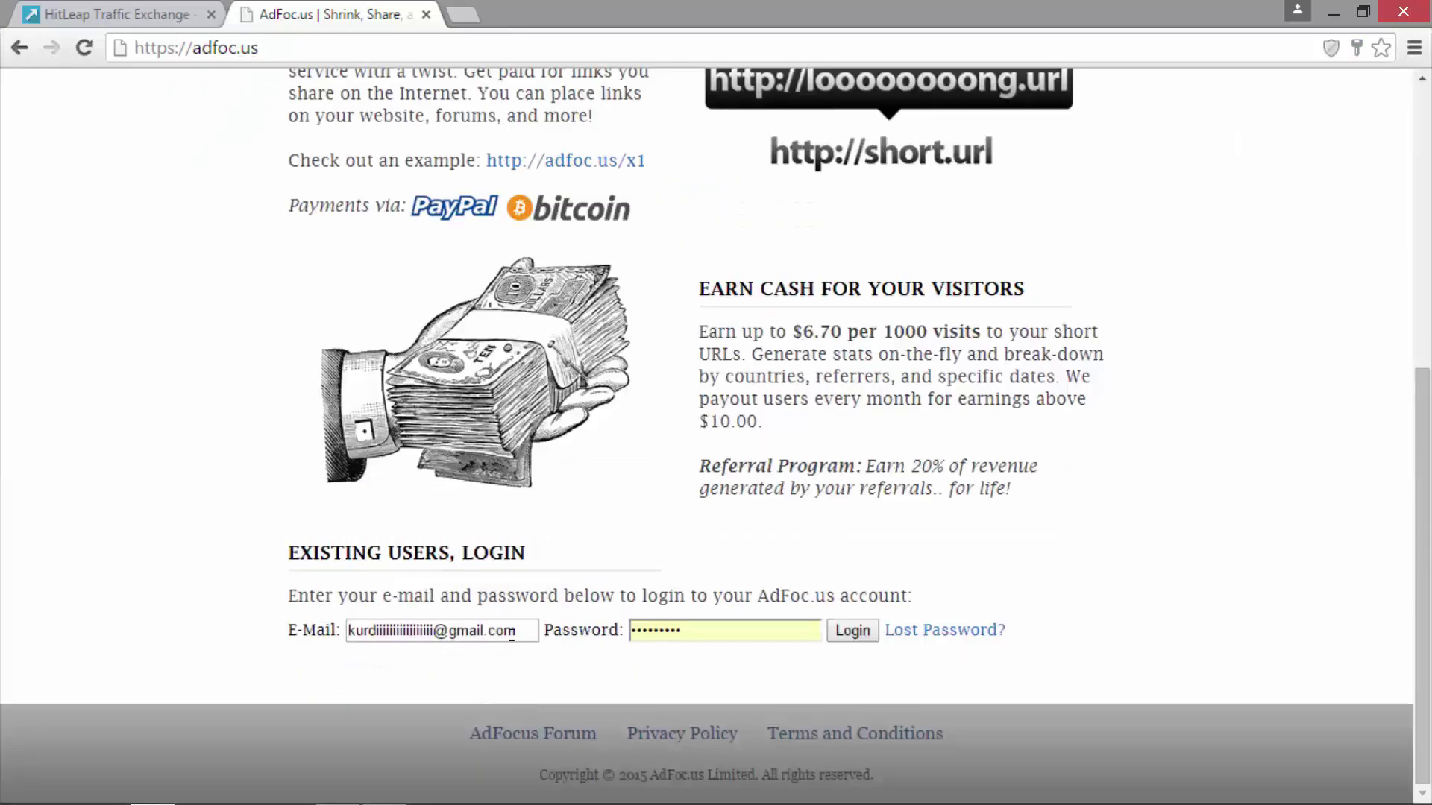
{"action": "left_click", "coordinate": [853, 630]}
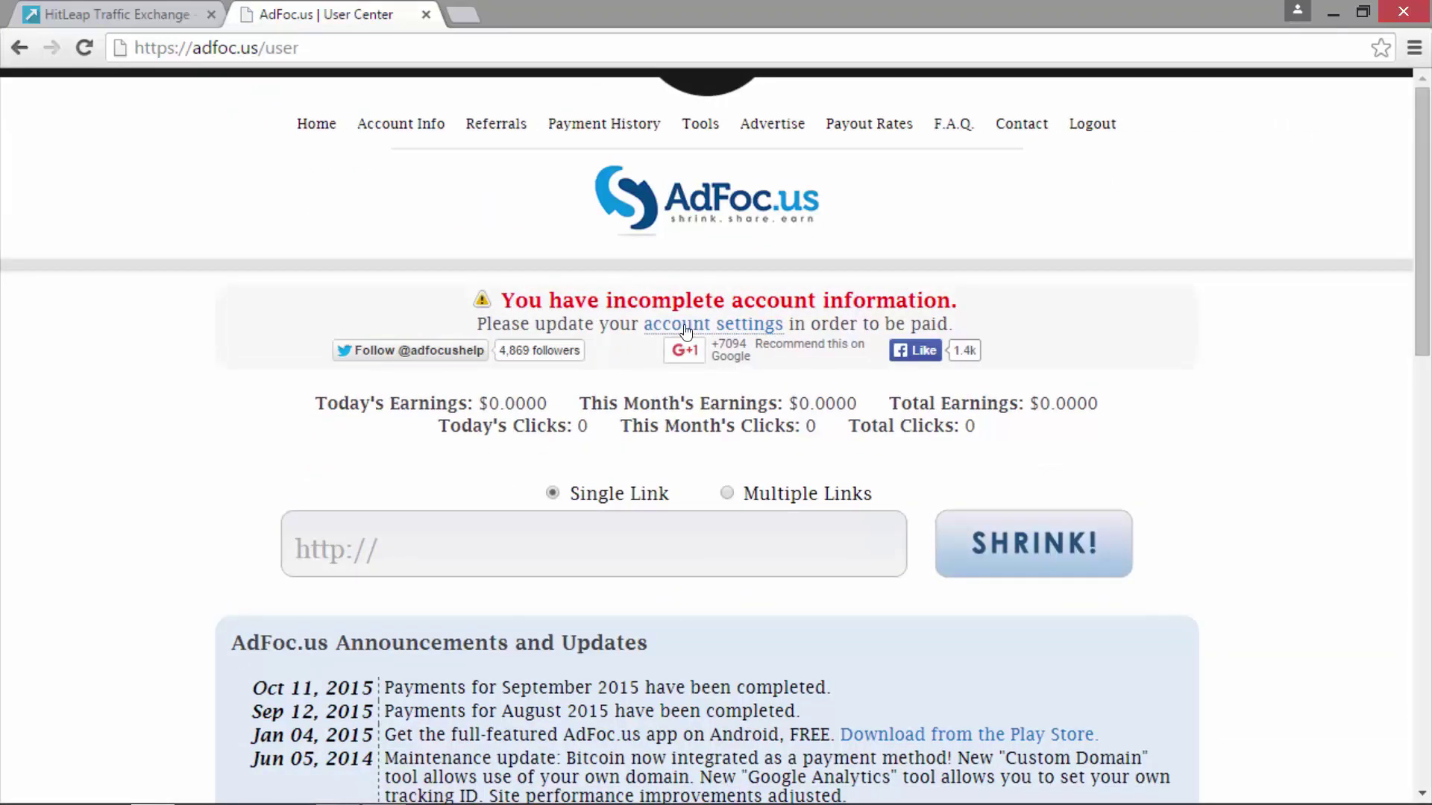
- Save the name, address, phone and PayPal e-mail in account settings, then return to User Center
{"action": "left_click", "coordinate": [718, 326]}
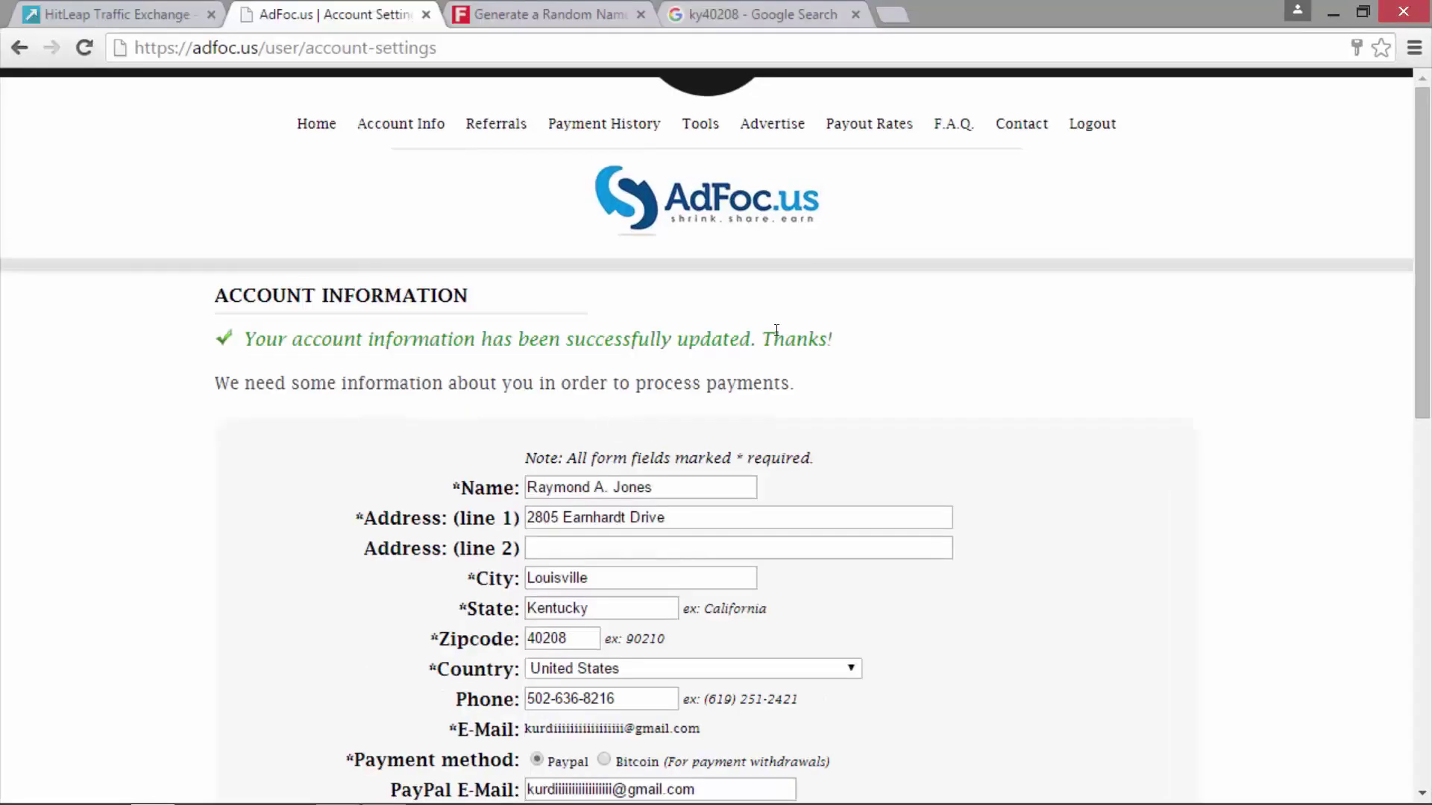
{"action": "left_click_drag", "start_coordinate": [854, 342], "coordinate": [231, 328]}
{"action": "left_click", "coordinate": [586, 373]}
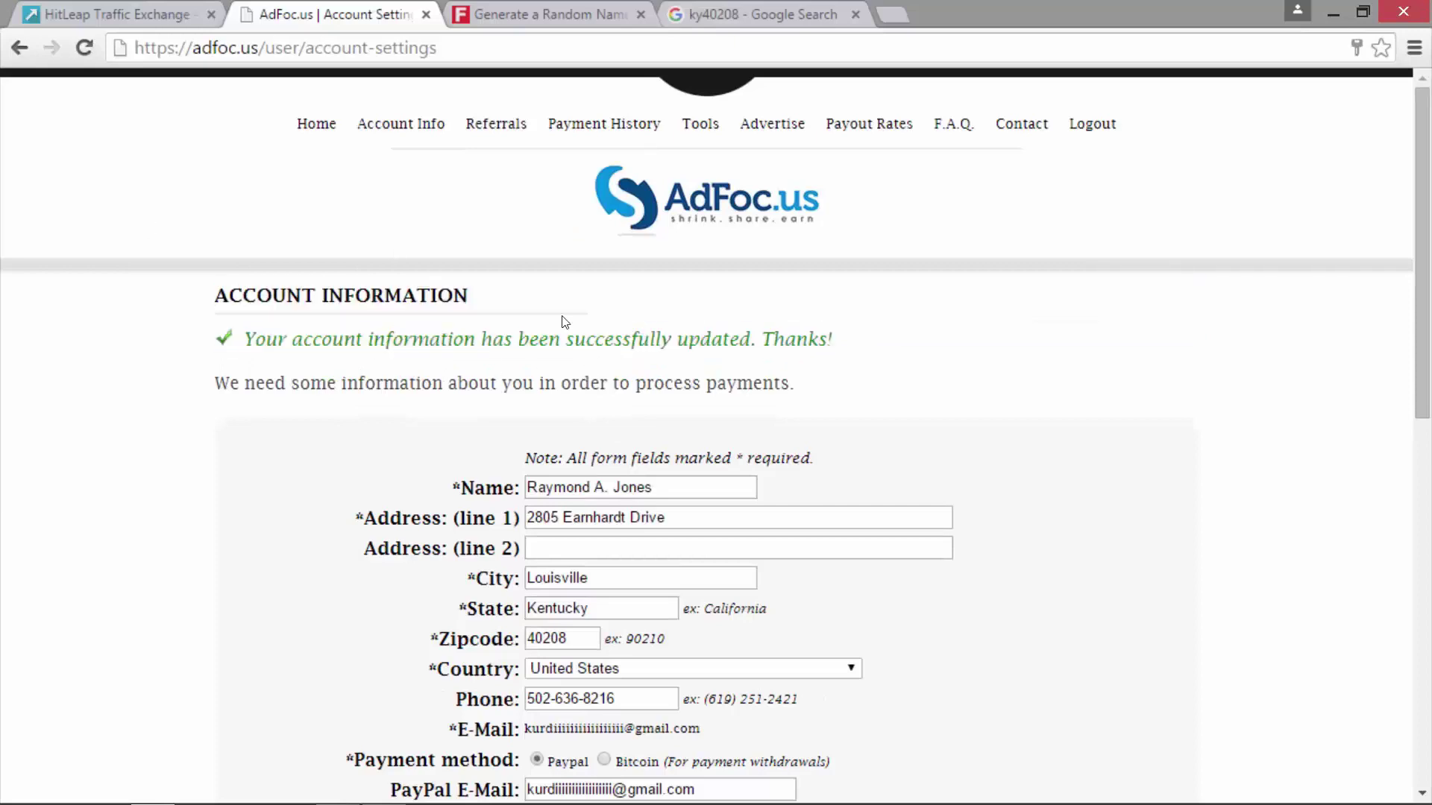
{"action": "left_click", "coordinate": [312, 127]}
- Copy the YouTube channel's address from the address bar and close that page
{"action": "scroll", "coordinate": [176, 224], "scroll_direction": "down", "scroll_amount": 8}
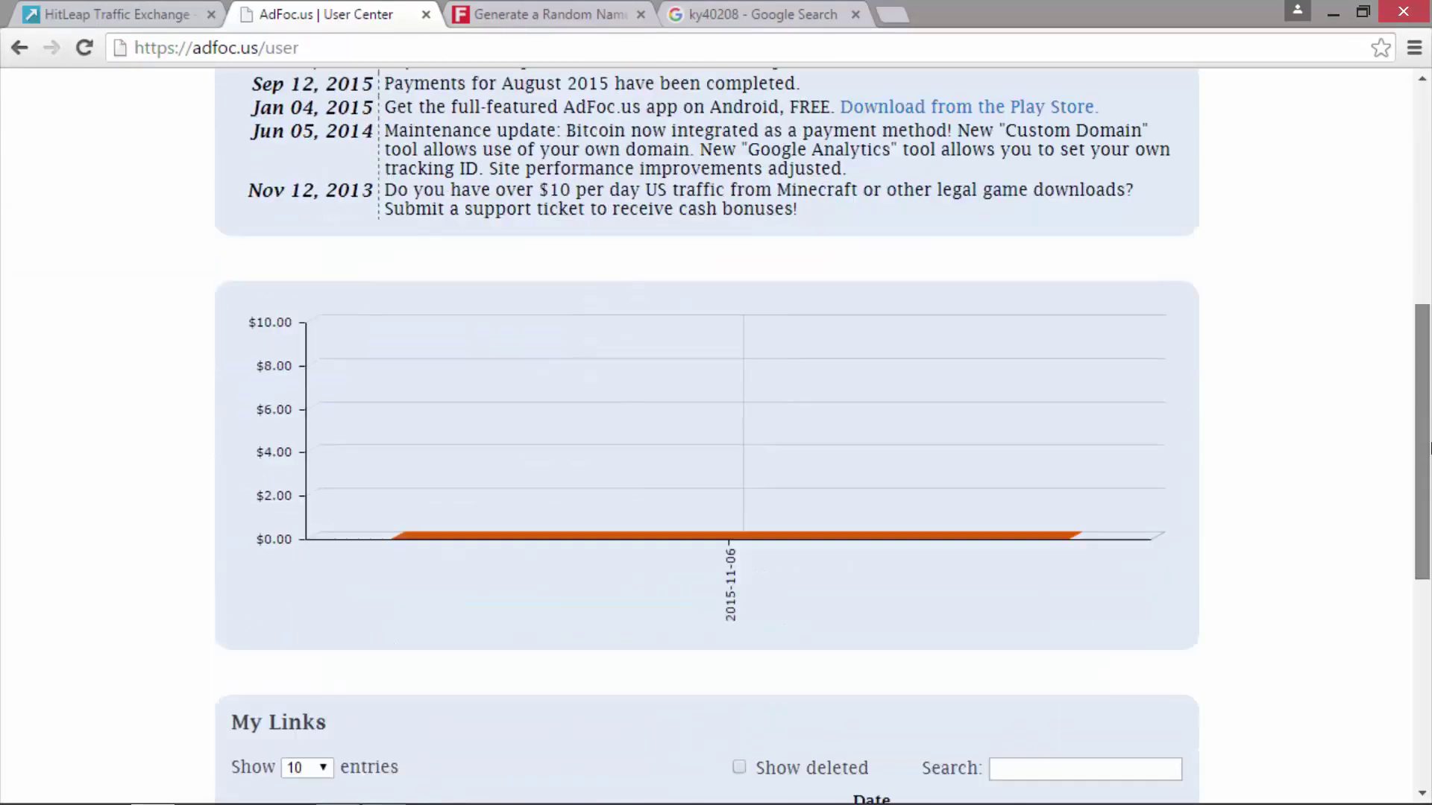
{"action": "scroll", "coordinate": [176, 224], "scroll_direction": "up", "scroll_amount": 8}
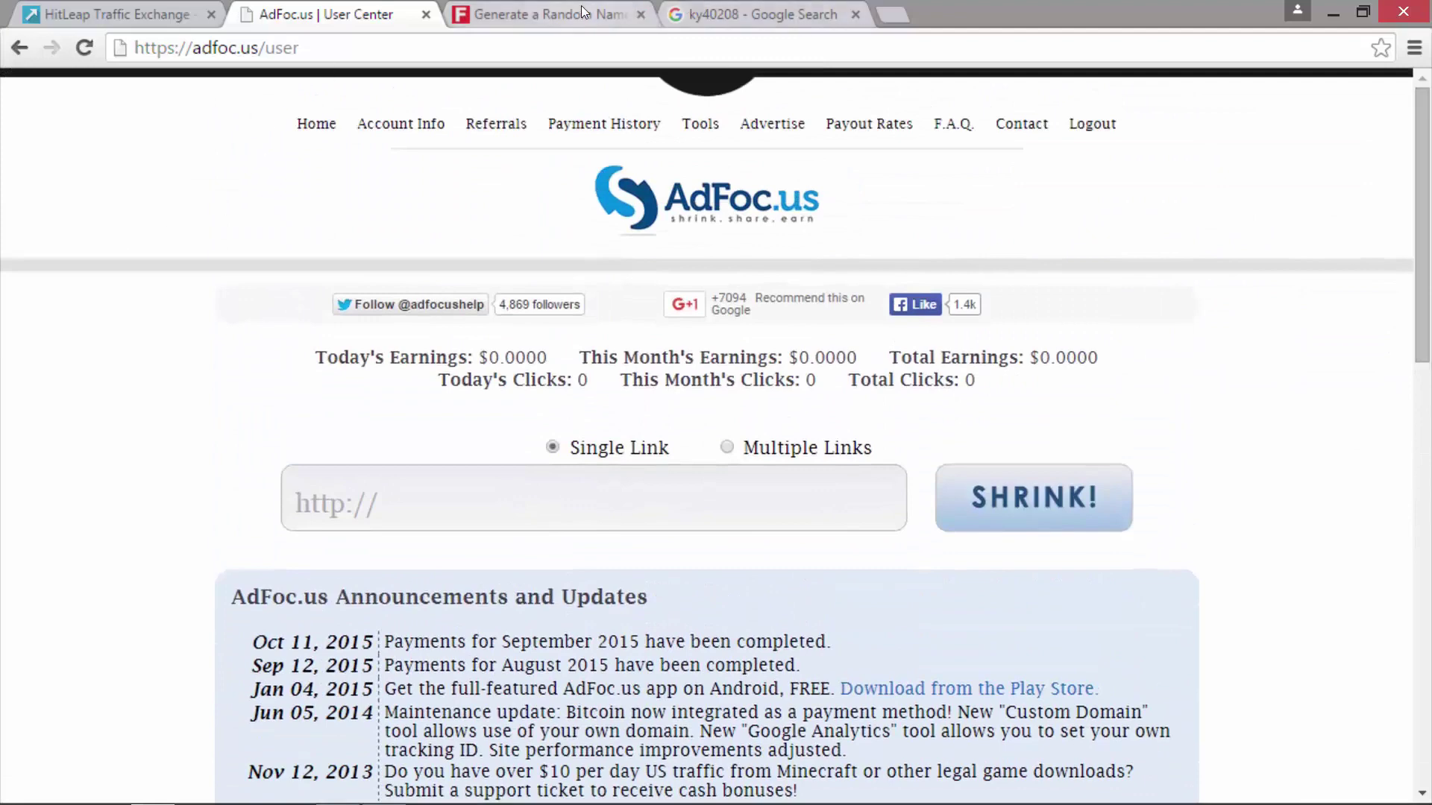
{"action": "left_click", "coordinate": [641, 14]}
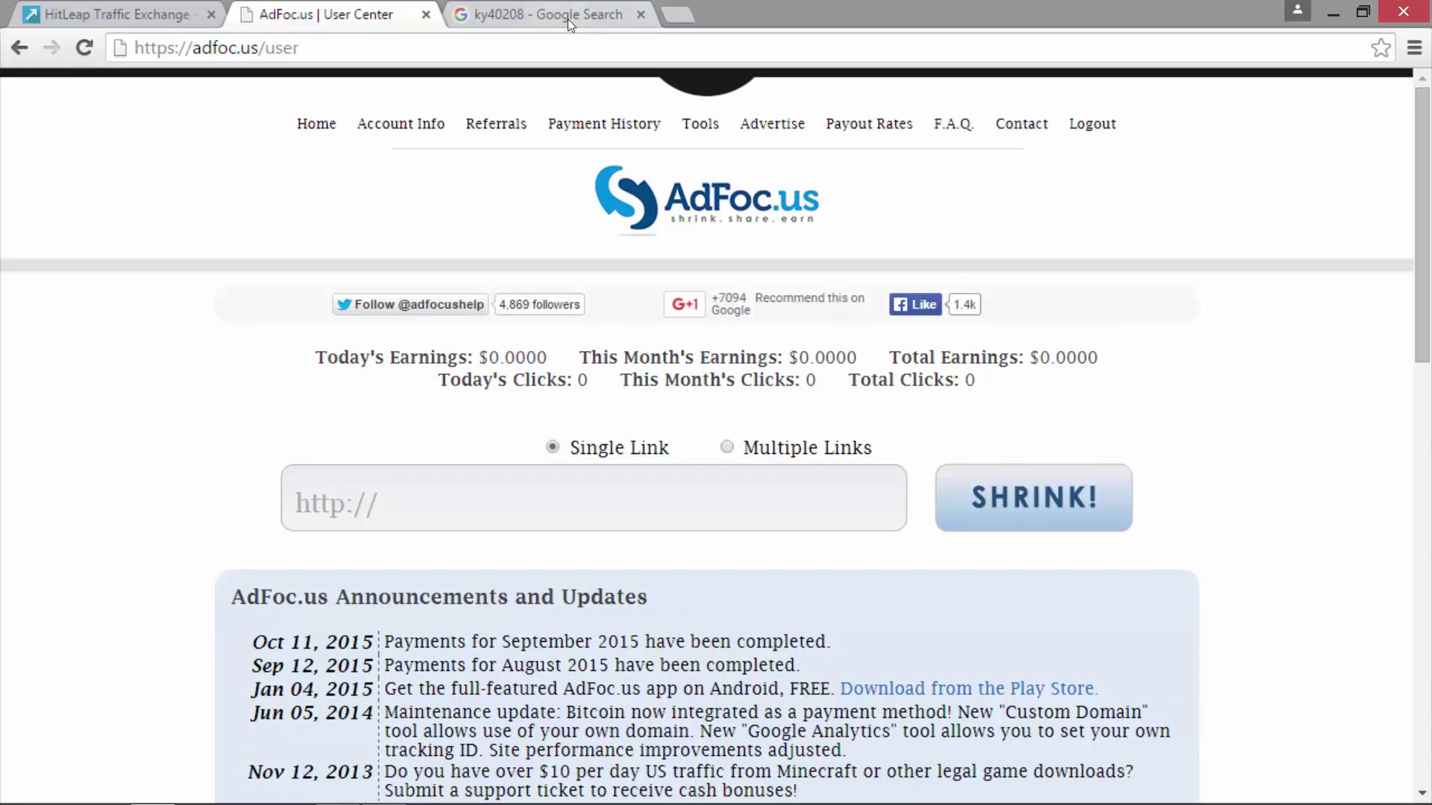
{"action": "left_click", "coordinate": [567, 19]}
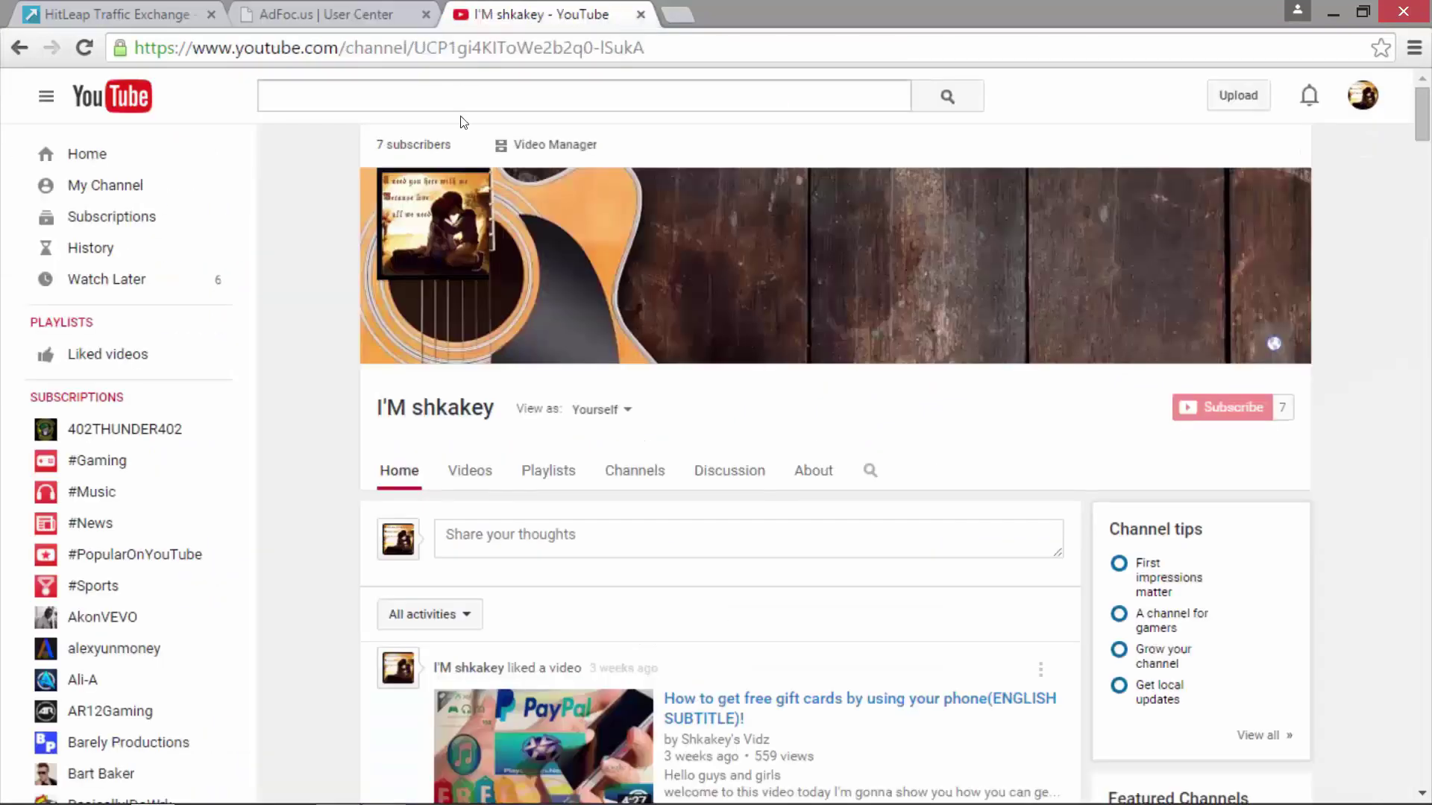
{"action": "left_click", "coordinate": [333, 45]}
{"action": "right_click", "coordinate": [492, 50]}
{"action": "left_click", "coordinate": [523, 134]}
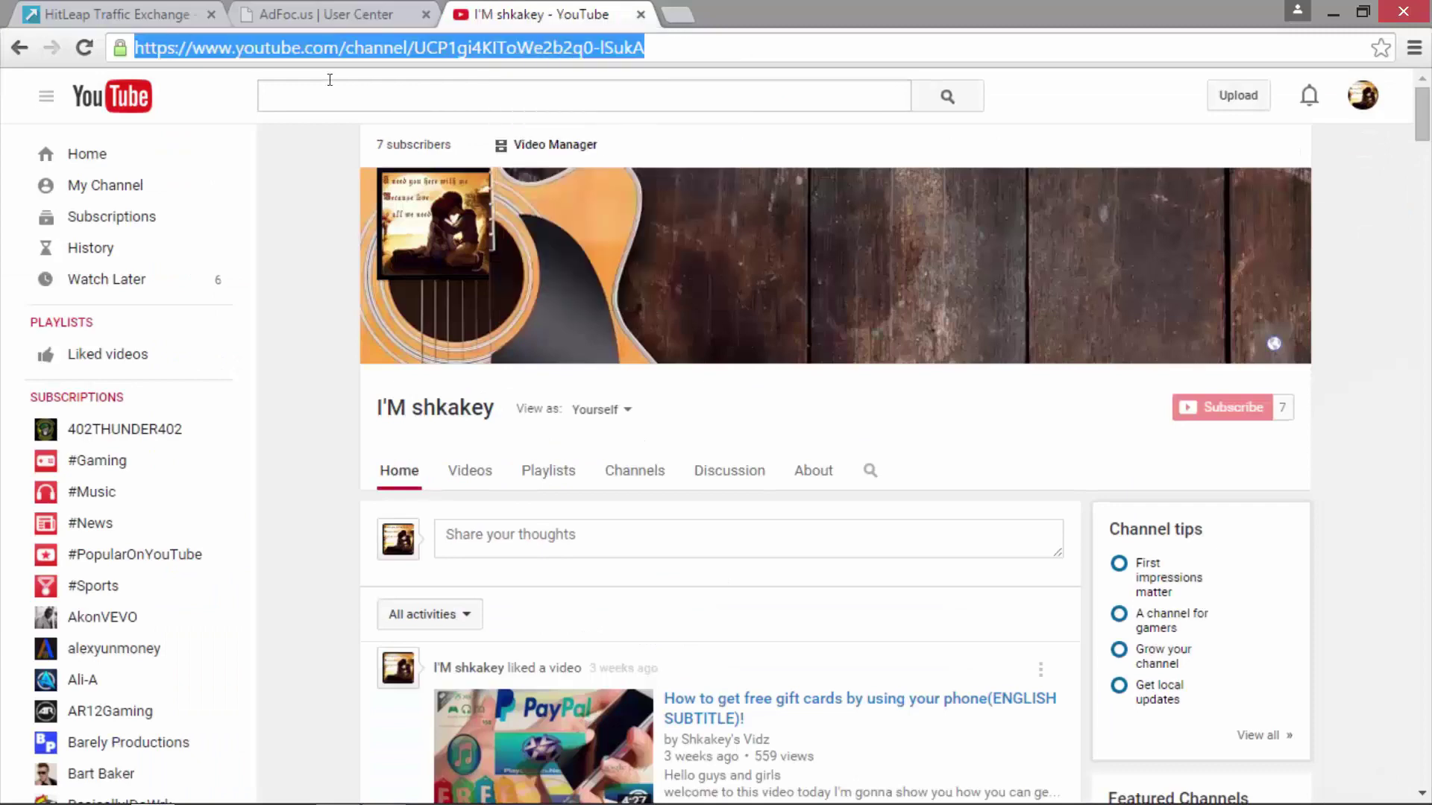
{"action": "key", "text": "ctrl+w"}
{"action": "left_click", "coordinate": [88, 13]}
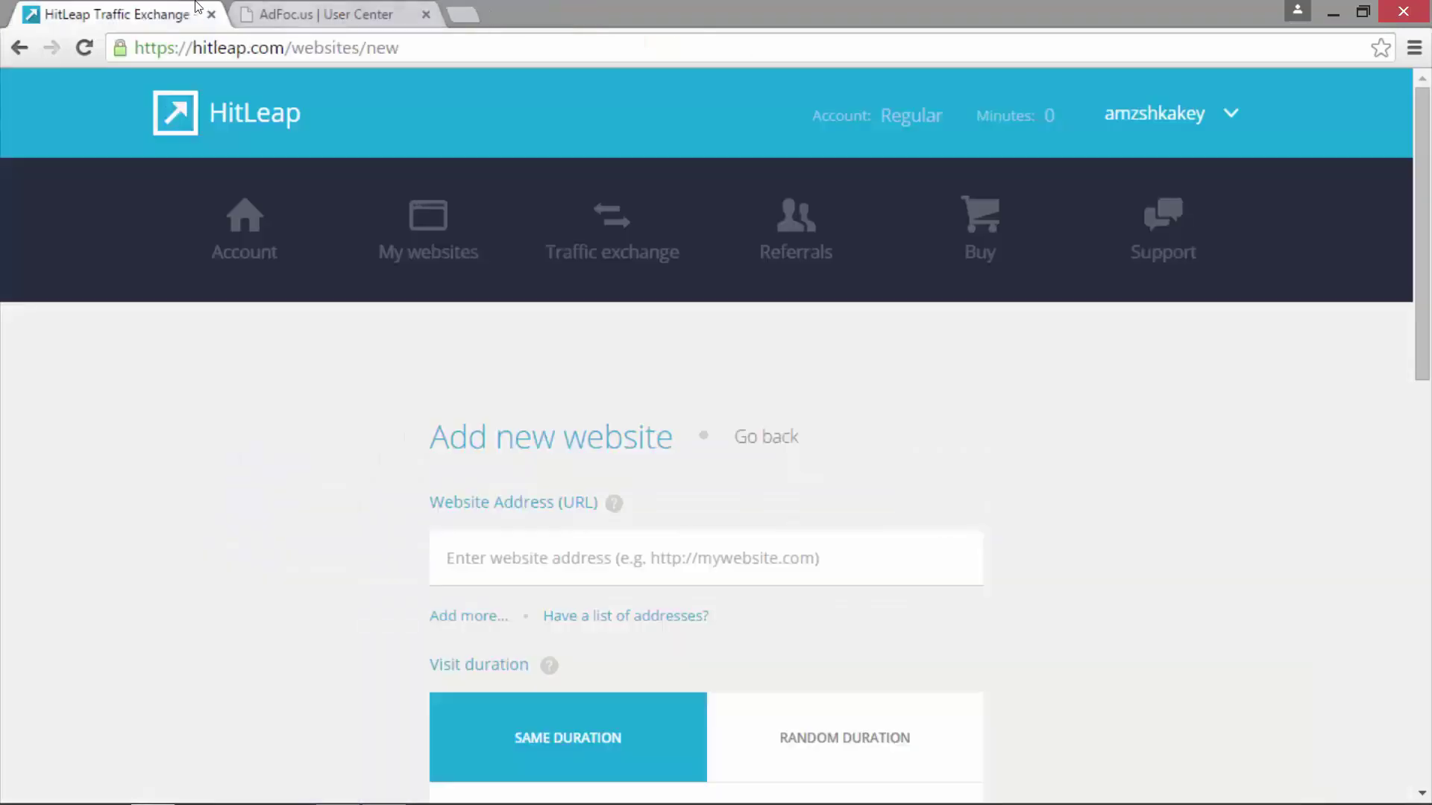
{"action": "left_click", "coordinate": [328, 14]}
{"action": "left_click", "coordinate": [569, 477]}
{"action": "key", "text": "ctrl+v"}
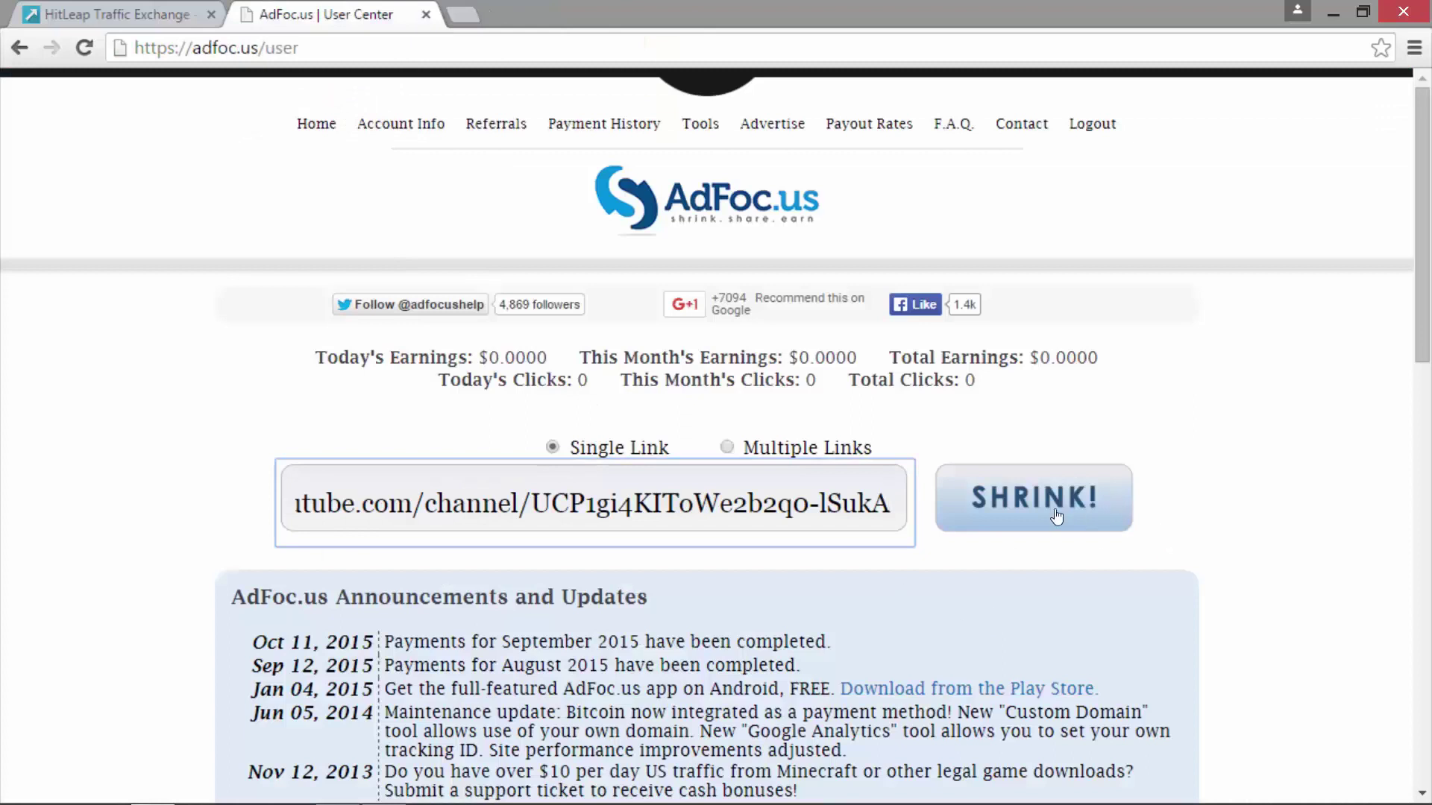
{"action": "left_click", "coordinate": [1055, 514]}
{"action": "left_click_drag", "start_coordinate": [958, 561], "coordinate": [731, 561]}
{"action": "right_click", "coordinate": [794, 565]}
{"action": "left_click", "coordinate": [839, 712]}
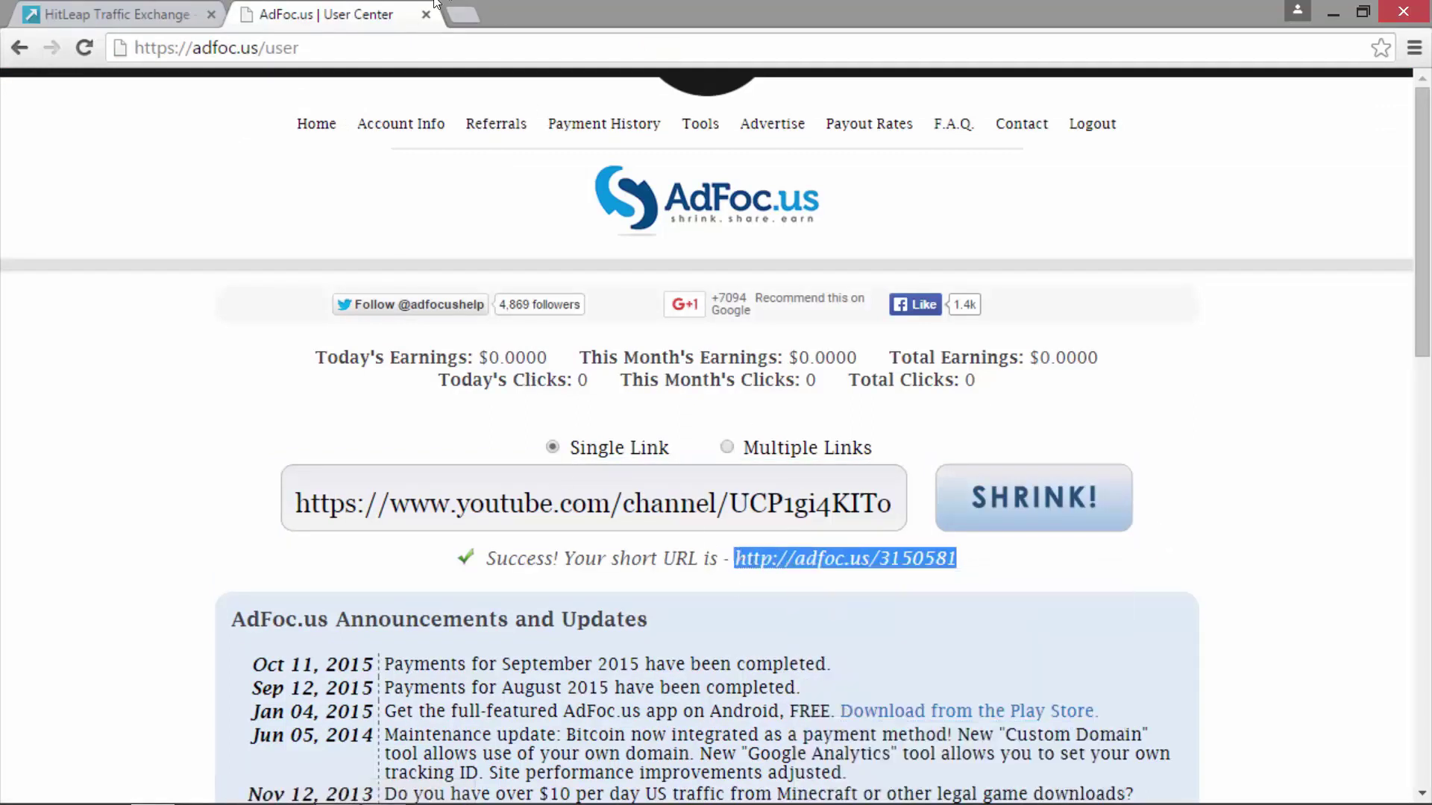
{"action": "left_click", "coordinate": [201, 20]}
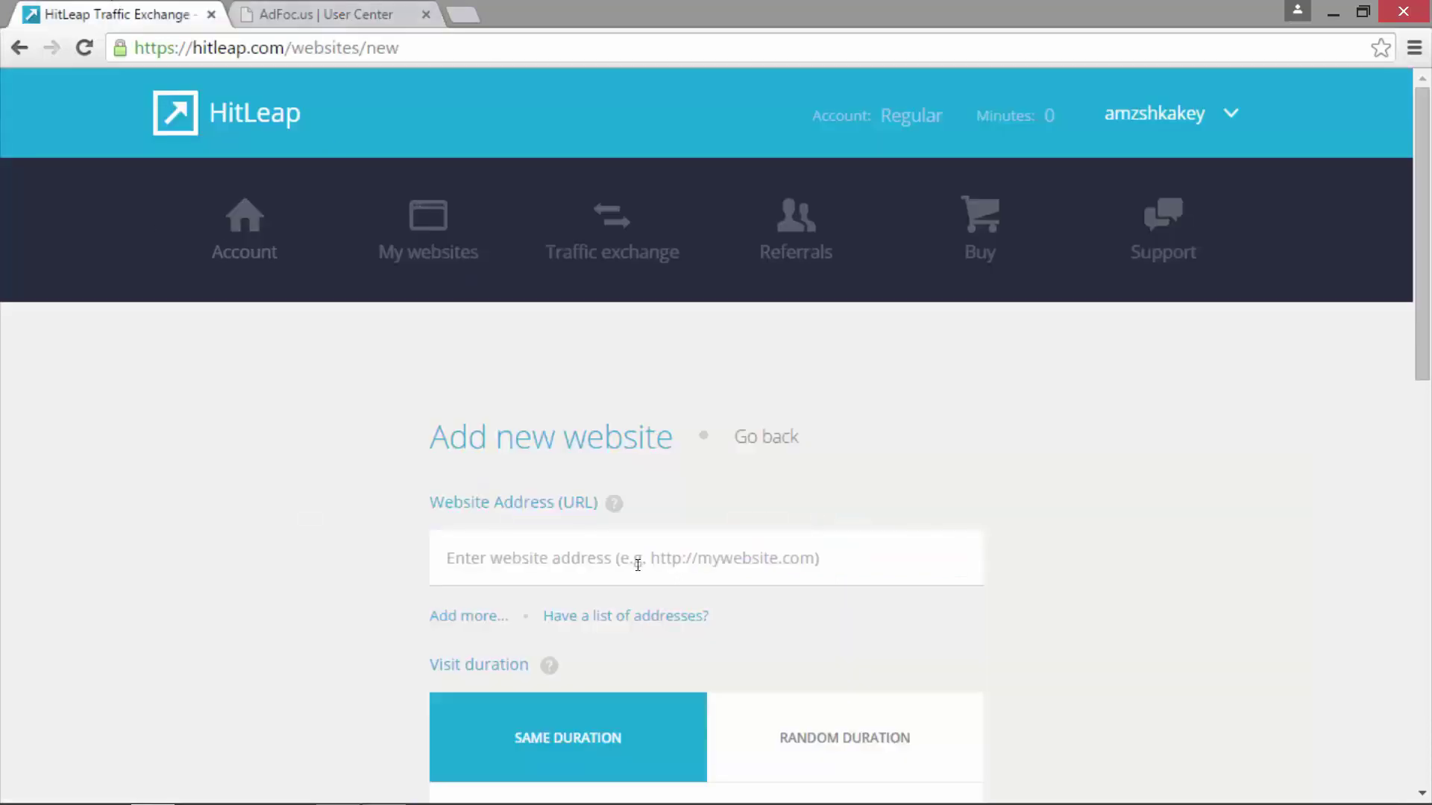
{"action": "left_click", "coordinate": [607, 578]}
{"action": "key", "text": "ctrl+v"}
{"action": "scroll", "coordinate": [268, 431], "scroll_direction": "down", "scroll_amount": 4}
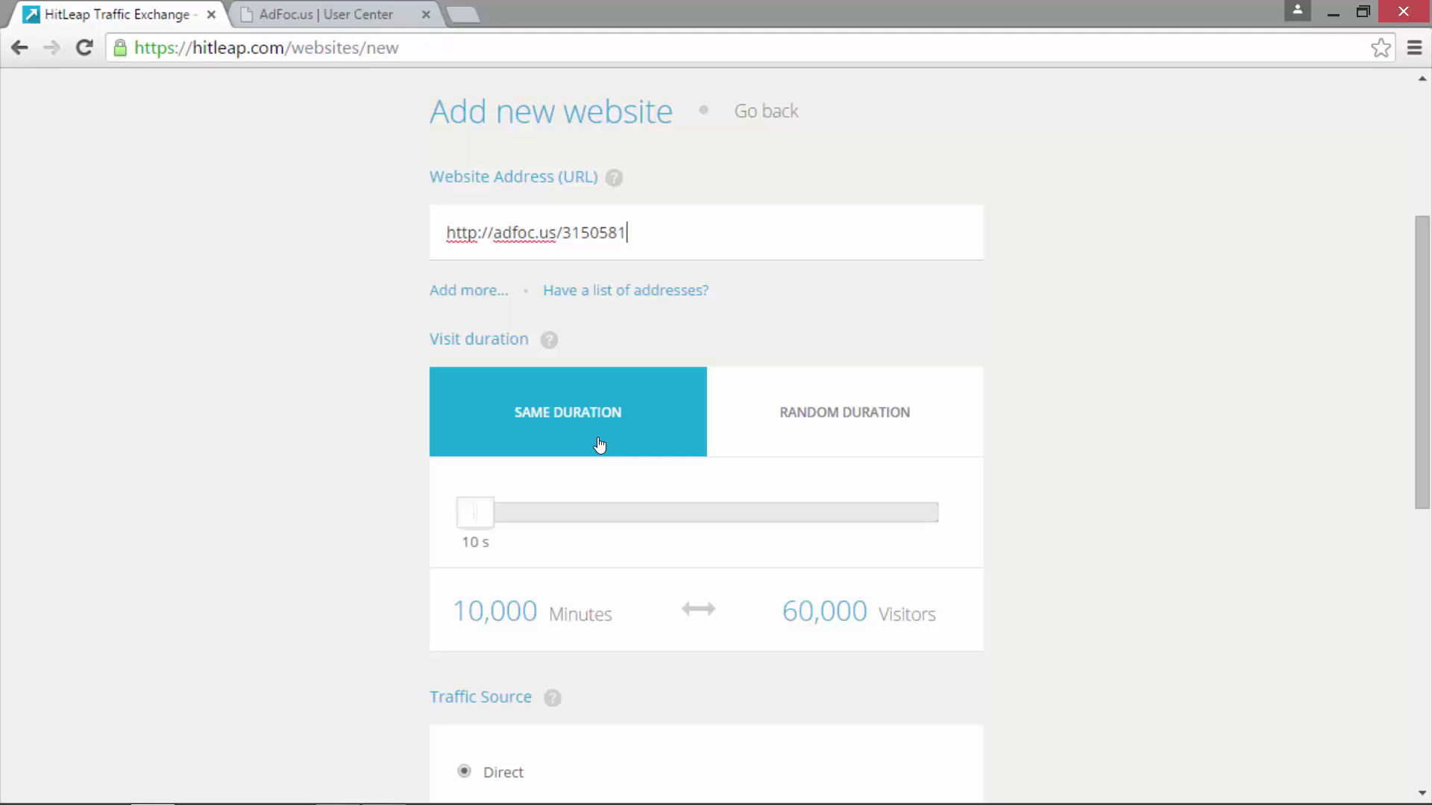
{"action": "left_click_drag", "start_coordinate": [526, 510], "coordinate": [387, 566]}
{"action": "scroll", "coordinate": [1268, 634], "scroll_direction": "down", "scroll_amount": 8}
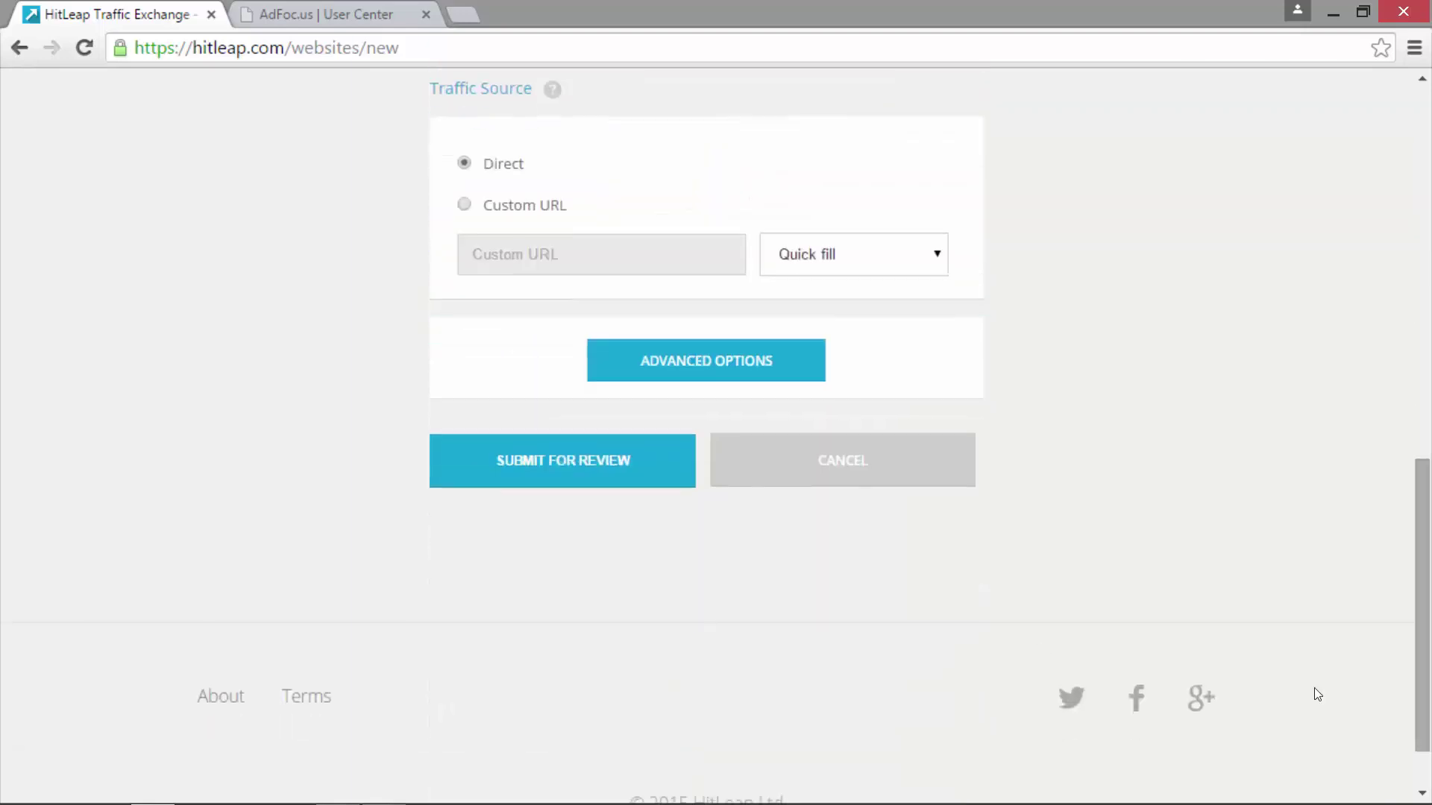
{"action": "key", "text": "Return"}
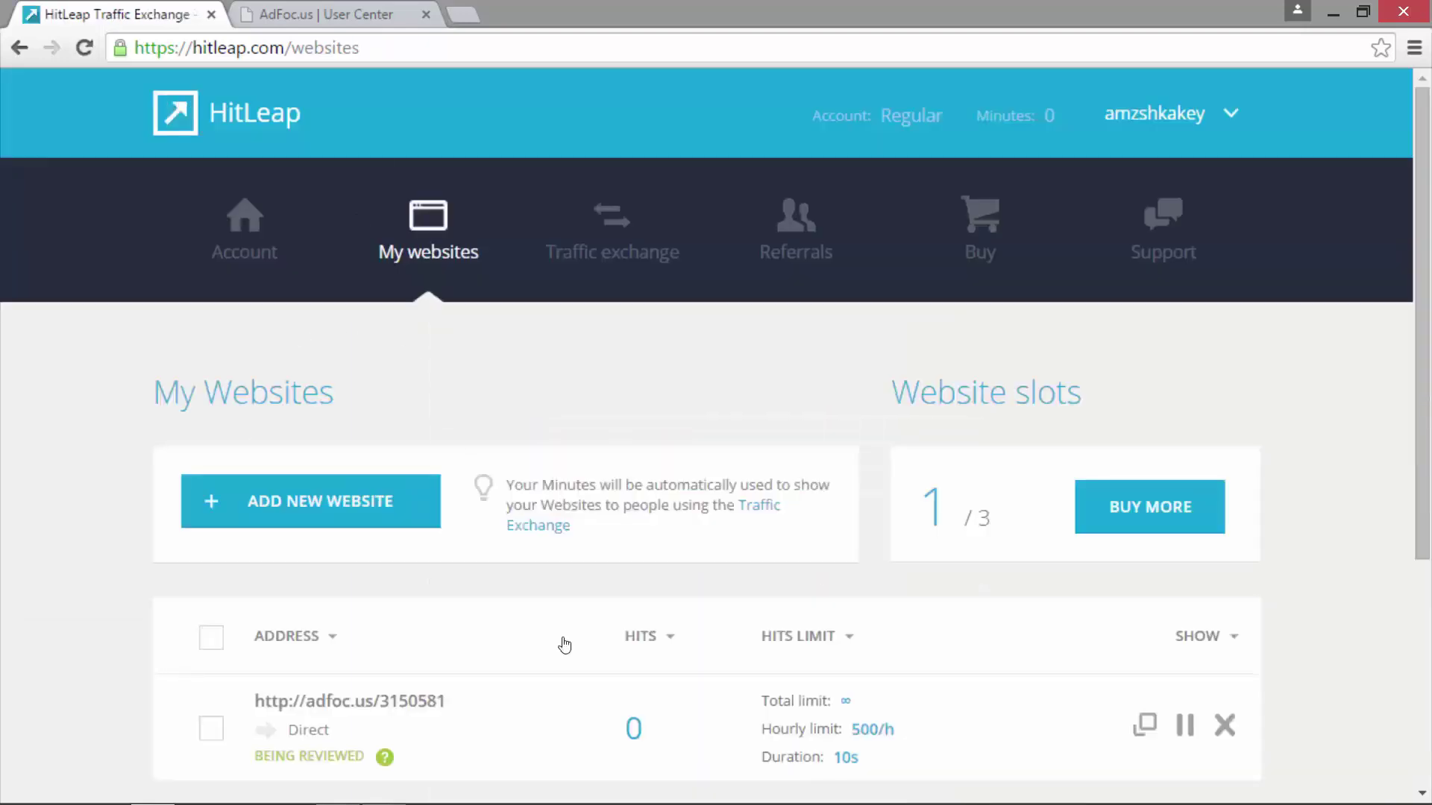
{"action": "left_click_drag", "start_coordinate": [415, 741], "coordinate": [254, 756]}
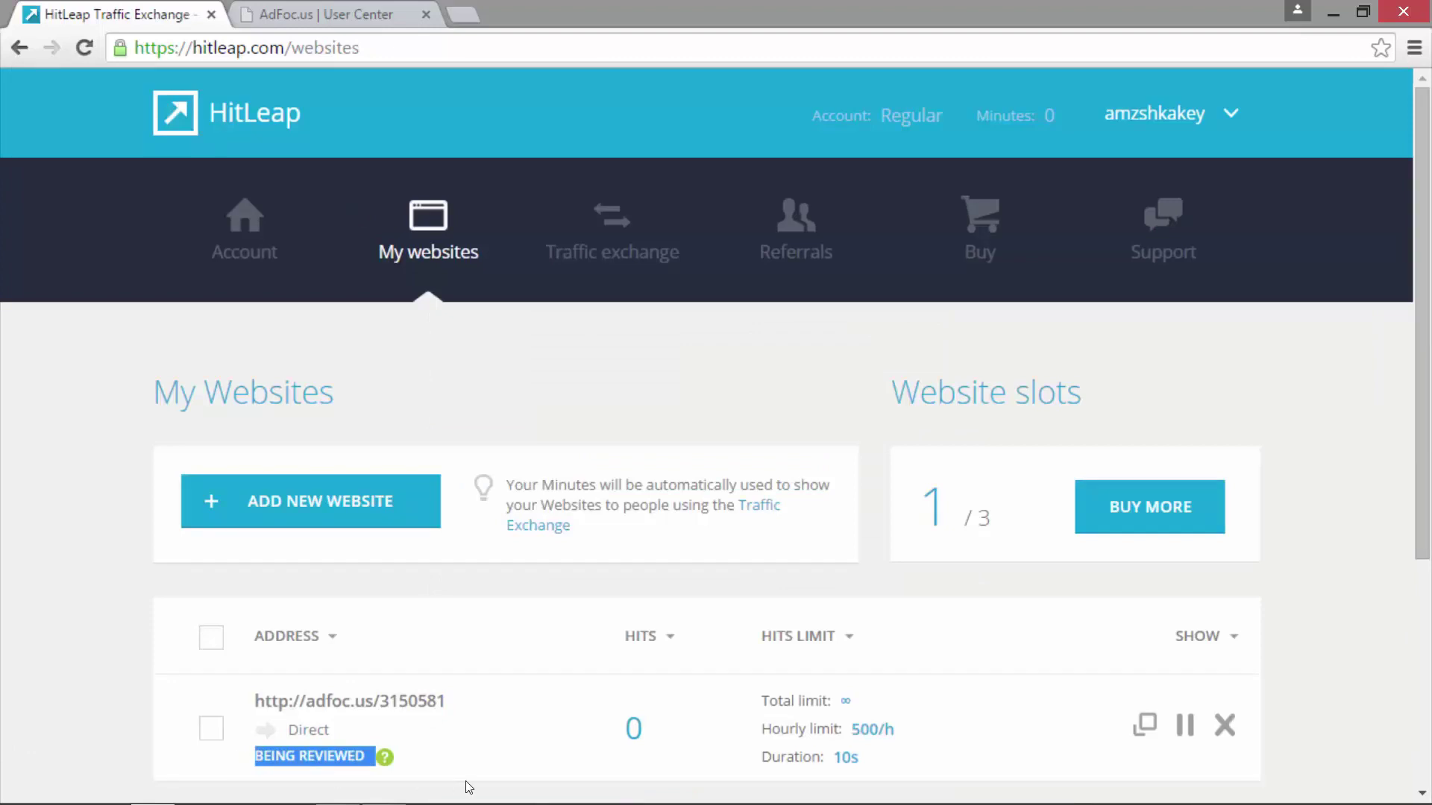
{"action": "left_click", "coordinate": [317, 496]}
{"action": "left_click", "coordinate": [84, 48]}
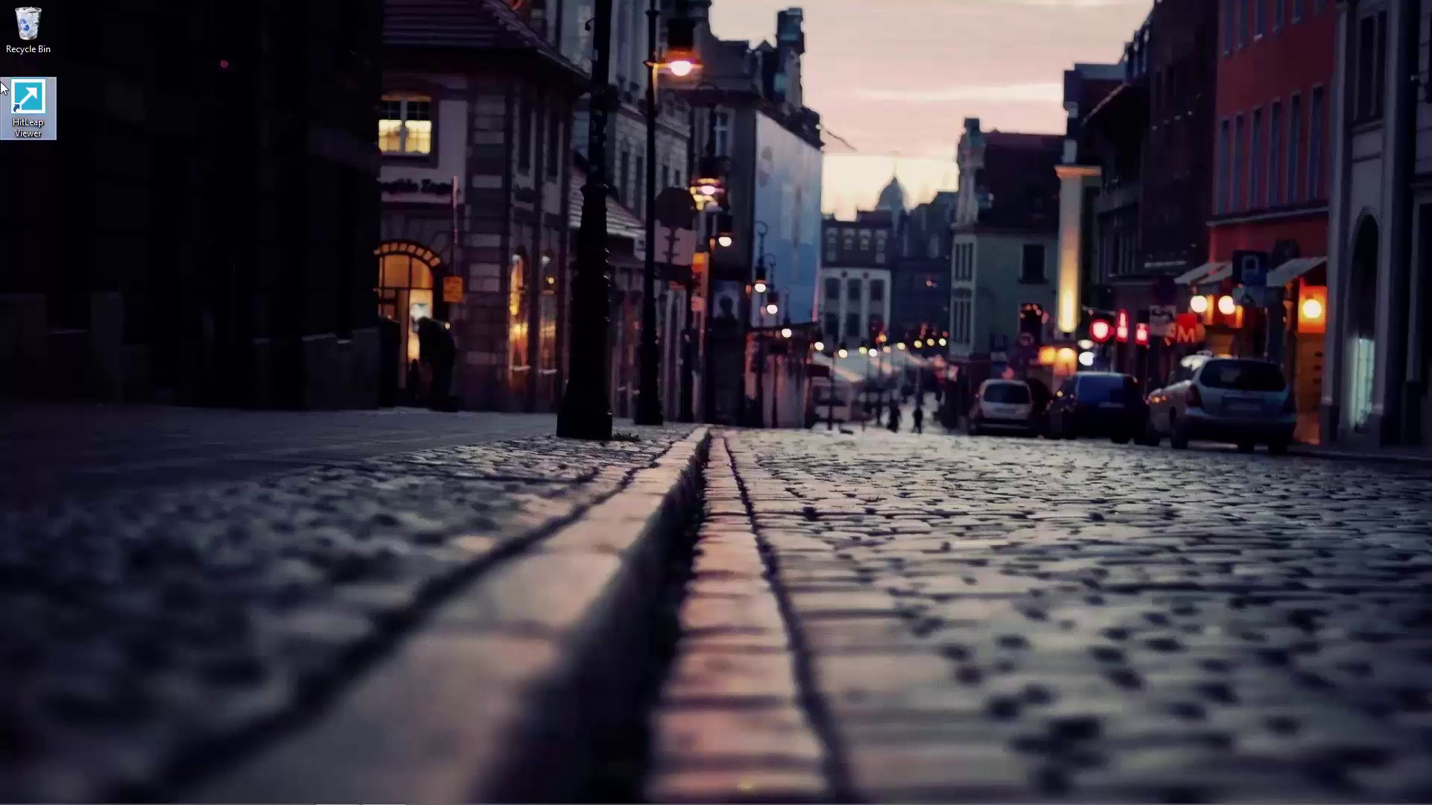
- Launch HitLeap Viewer from its desktop shortcut and restore its window from the taskbar
{"action": "left_click", "coordinate": [41, 116]}
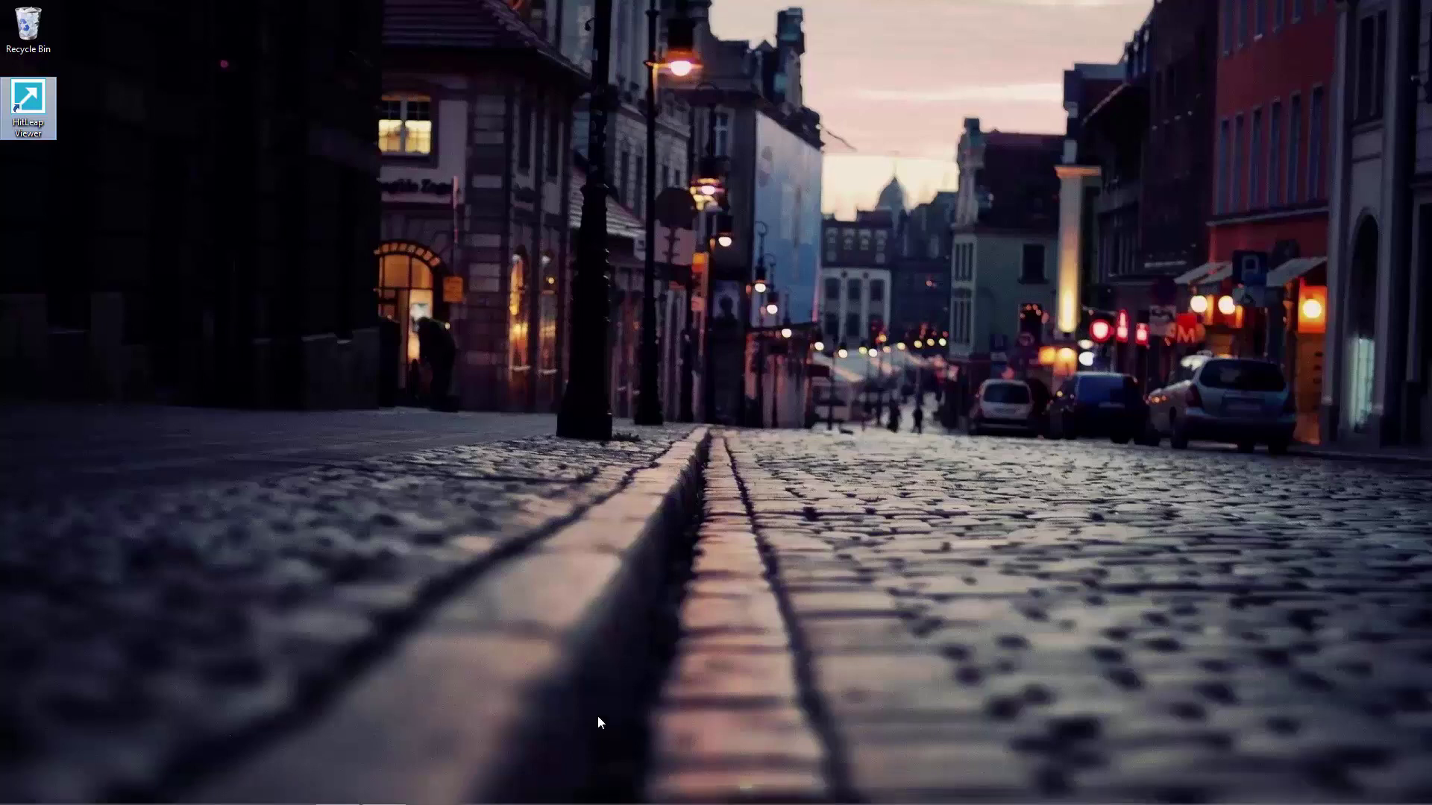
{"action": "left_click", "coordinate": [380, 796]}
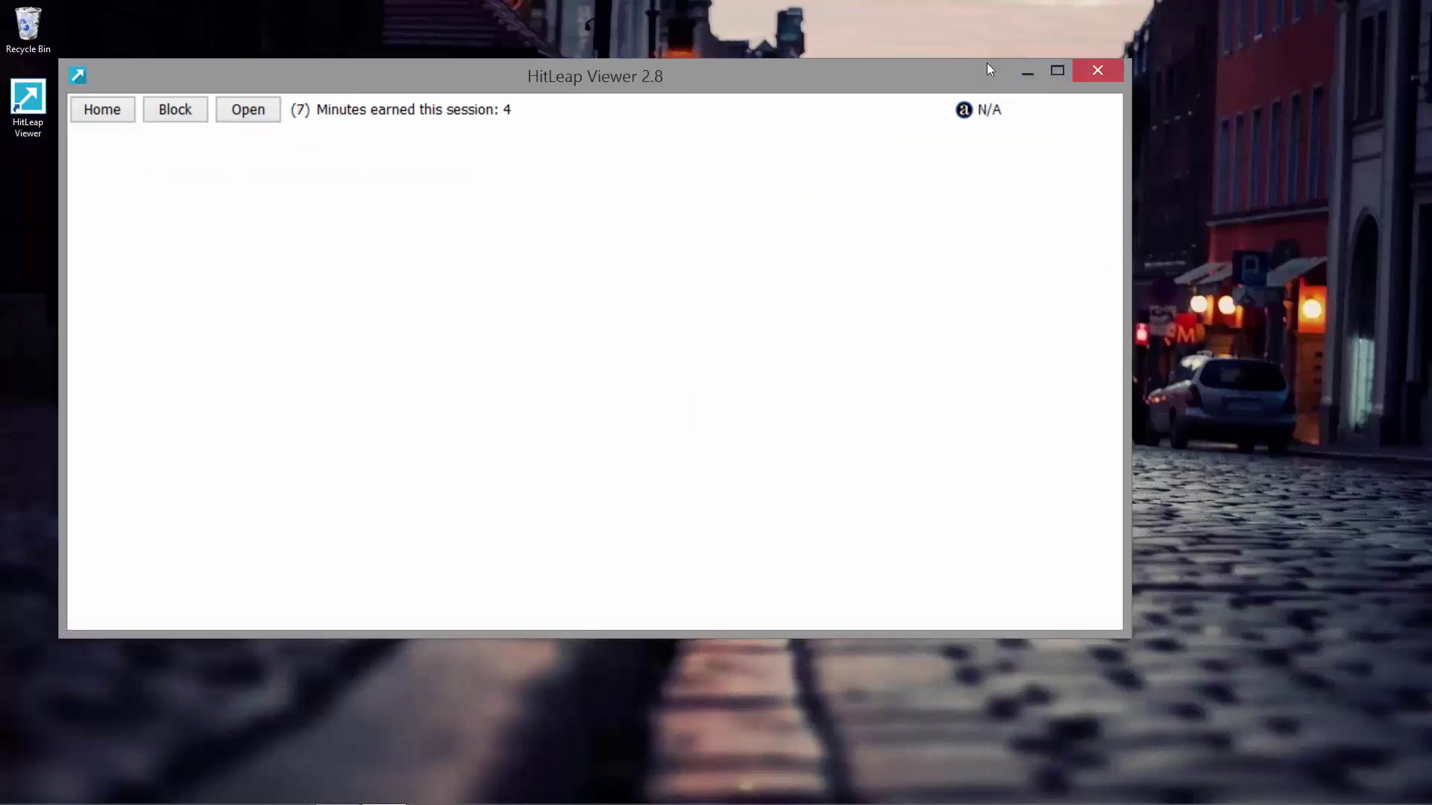
- Keep the HitLeap Viewer session surfing until 4 minutes are earned, shifting its window aside
{"action": "left_click_drag", "start_coordinate": [987, 69], "coordinate": [1155, 73]}
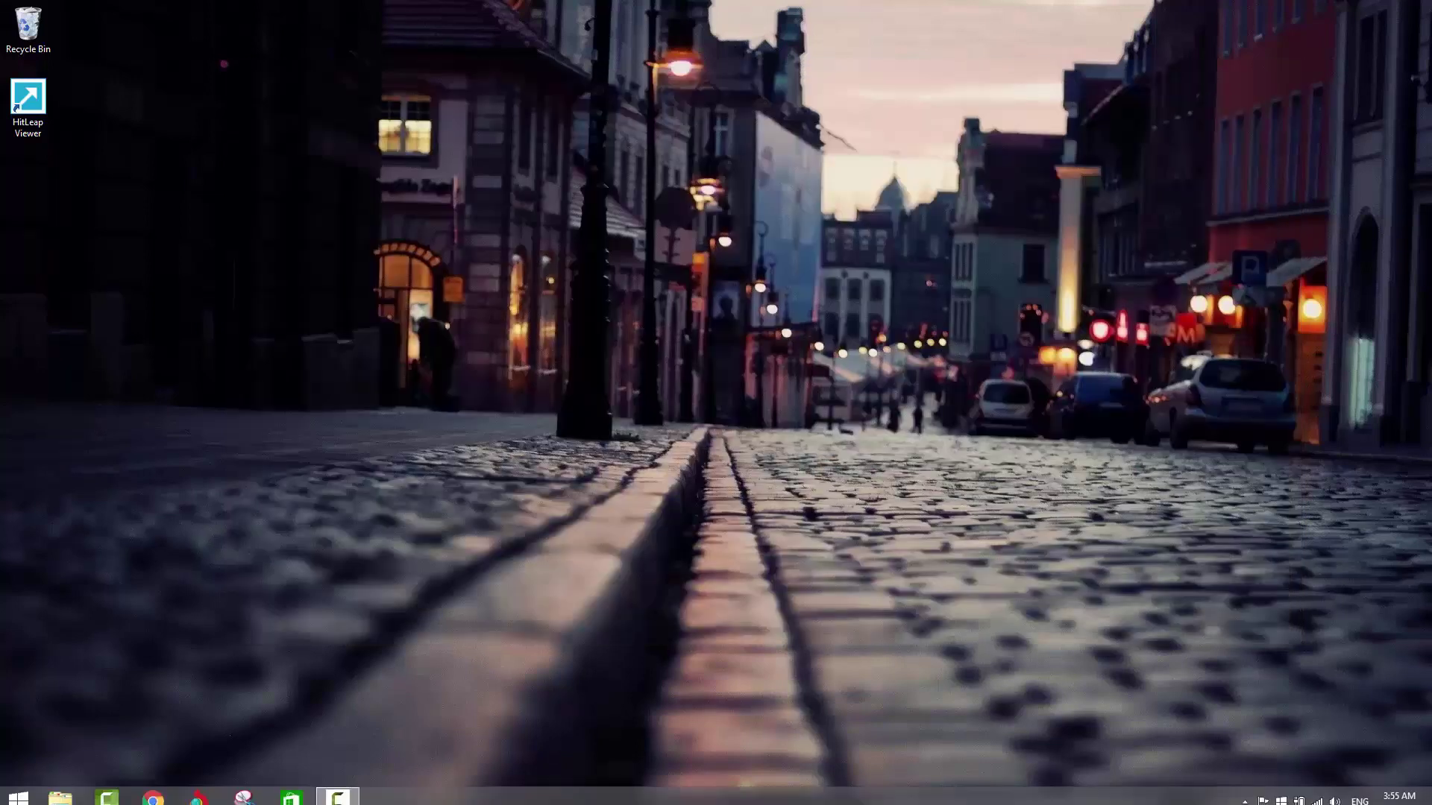
{"action": "left_click", "coordinate": [153, 796]}
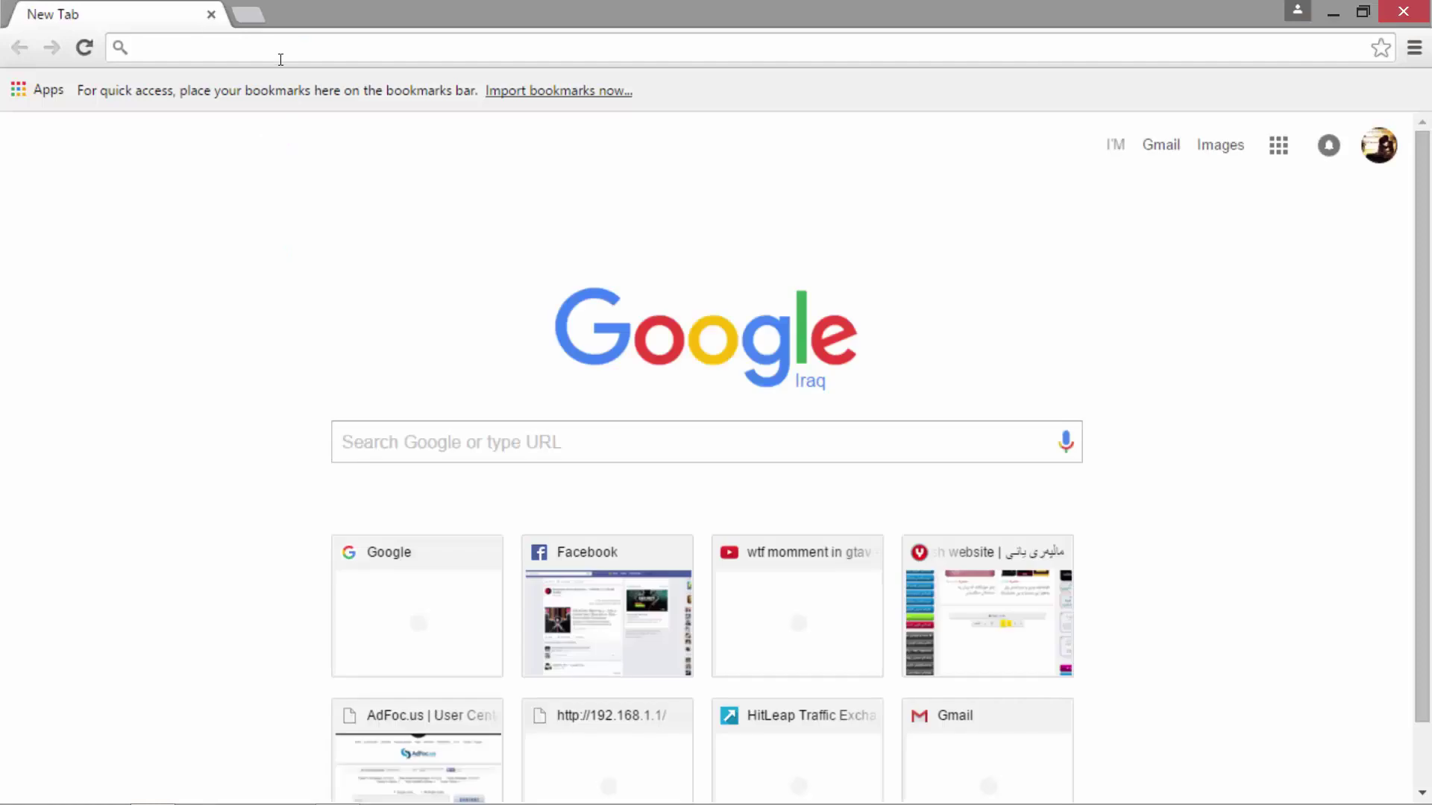
{"action": "type", "text": "a"}
{"action": "key", "text": "Return"}
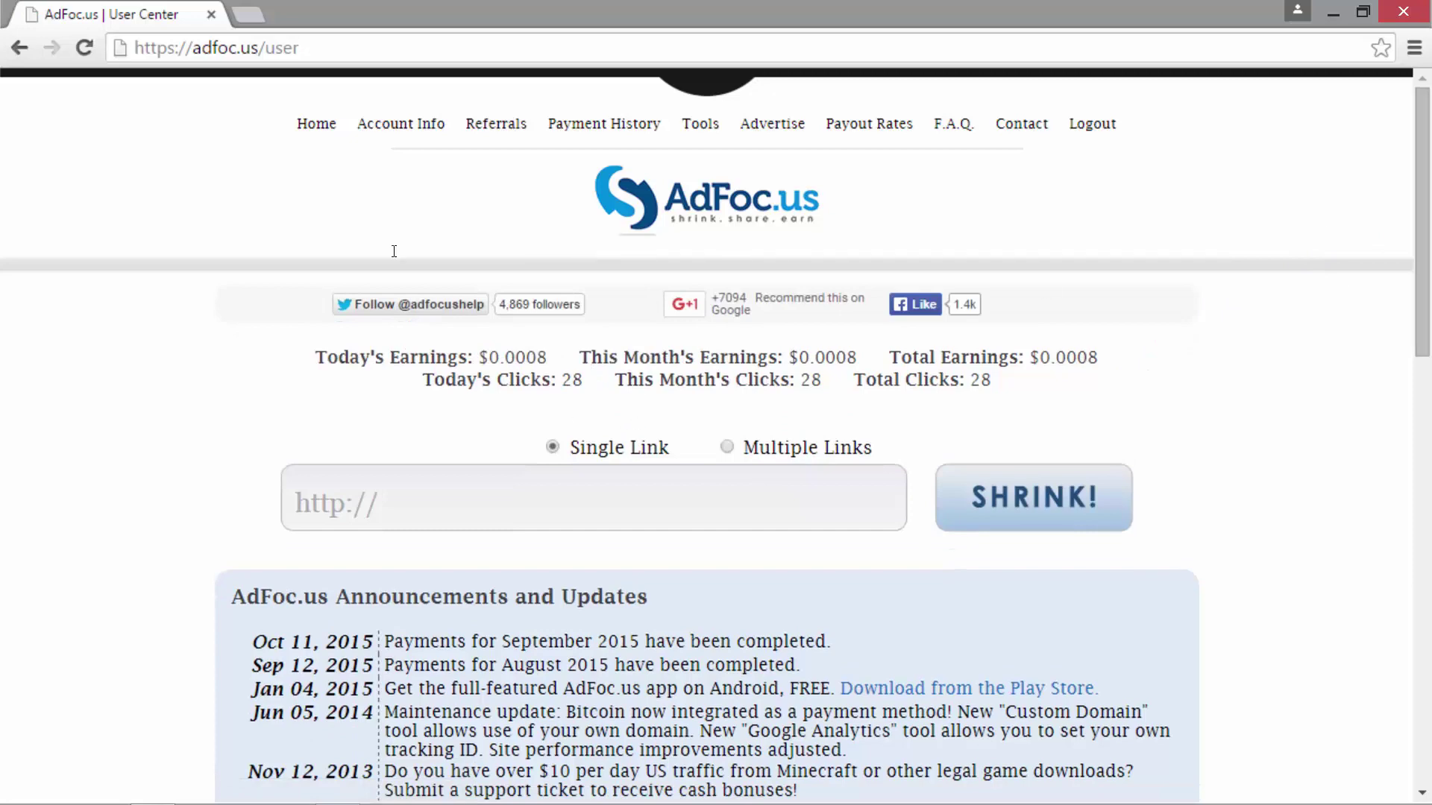
{"action": "double_click", "coordinate": [567, 379]}
{"action": "left_click_drag", "start_coordinate": [1419, 229], "coordinate": [1426, 599]}
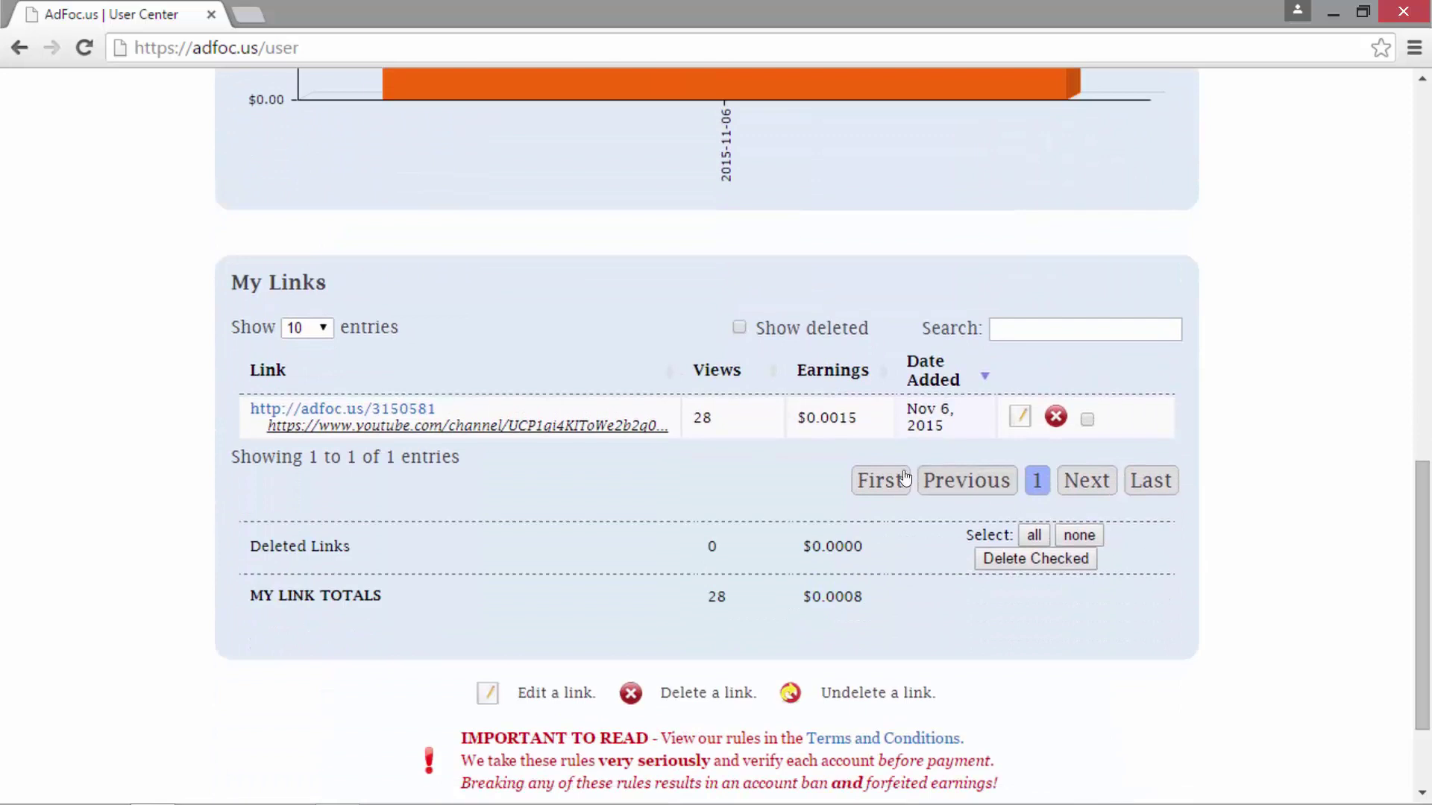
{"action": "left_click_drag", "start_coordinate": [858, 417], "coordinate": [842, 417]}
{"action": "left_click", "coordinate": [755, 433]}
{"action": "left_click_drag", "start_coordinate": [727, 426], "coordinate": [693, 418]}
{"action": "left_click", "coordinate": [774, 443]}
{"action": "left_click_drag", "start_coordinate": [856, 412], "coordinate": [827, 426]}
{"action": "left_click_drag", "start_coordinate": [864, 597], "coordinate": [856, 596]}
{"action": "left_click", "coordinate": [478, 282]}
{"action": "left_click_drag", "start_coordinate": [714, 419], "coordinate": [697, 422]}
{"action": "left_click", "coordinate": [1403, 11]}
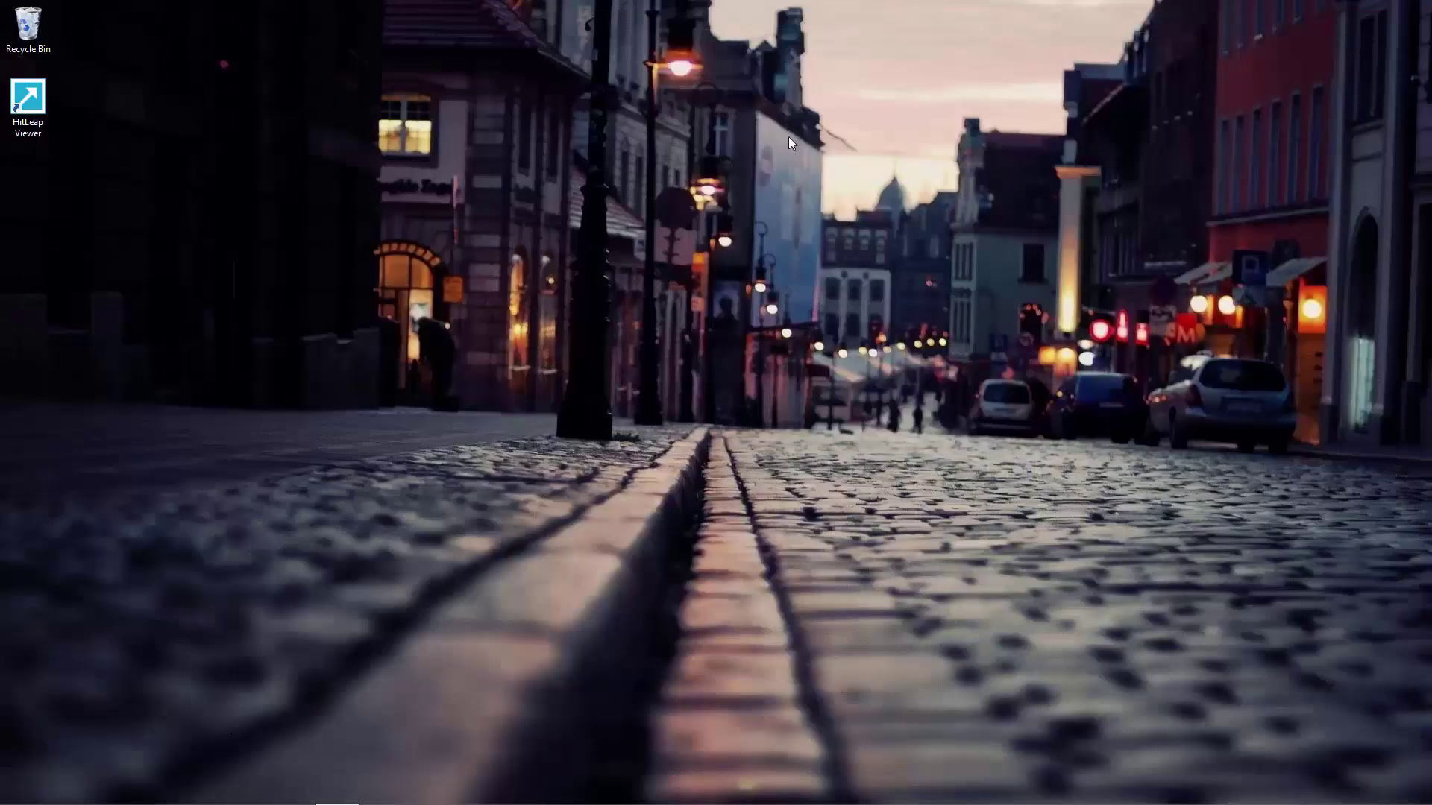
{"action": "right_click", "coordinate": [578, 203]}
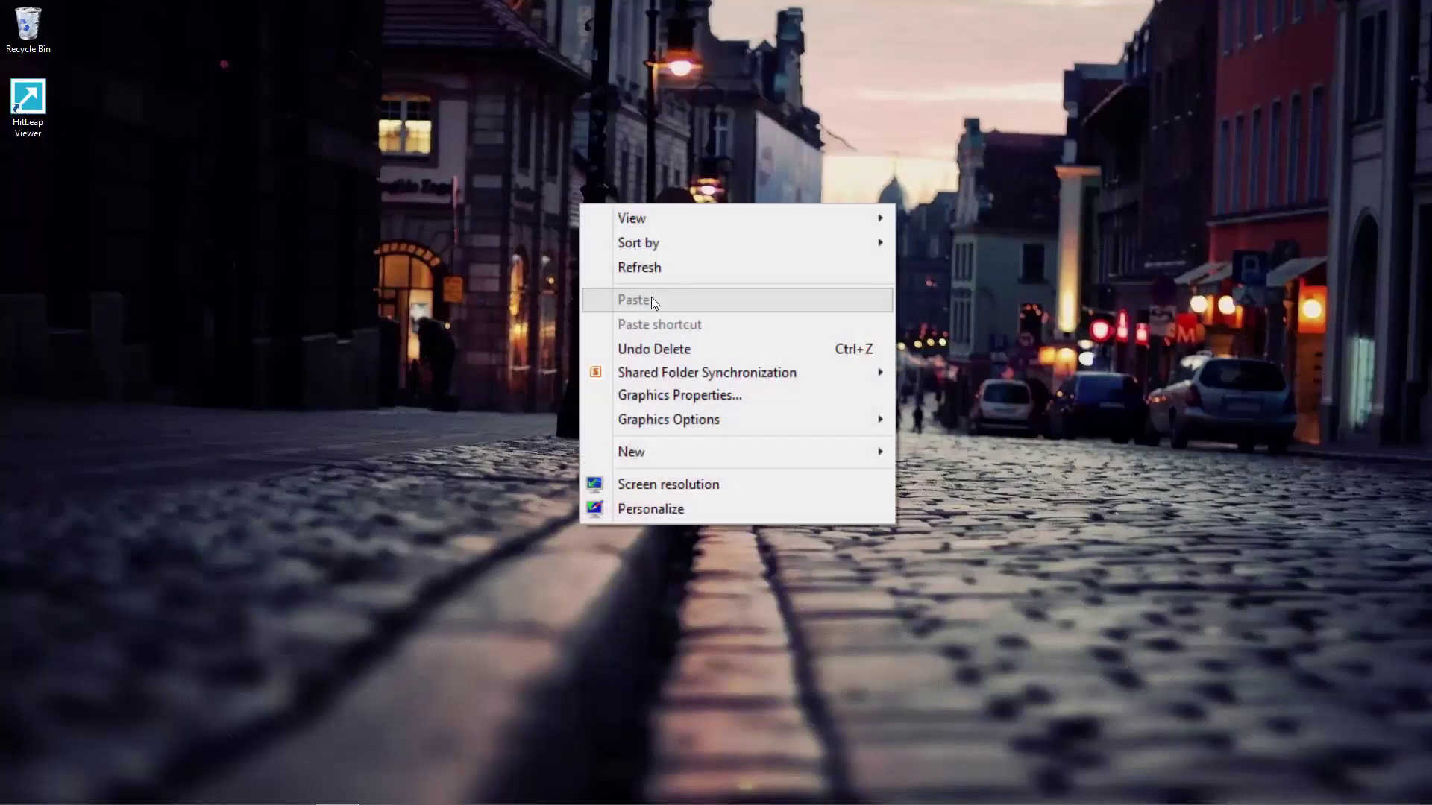
{"action": "left_click", "coordinate": [650, 273]}
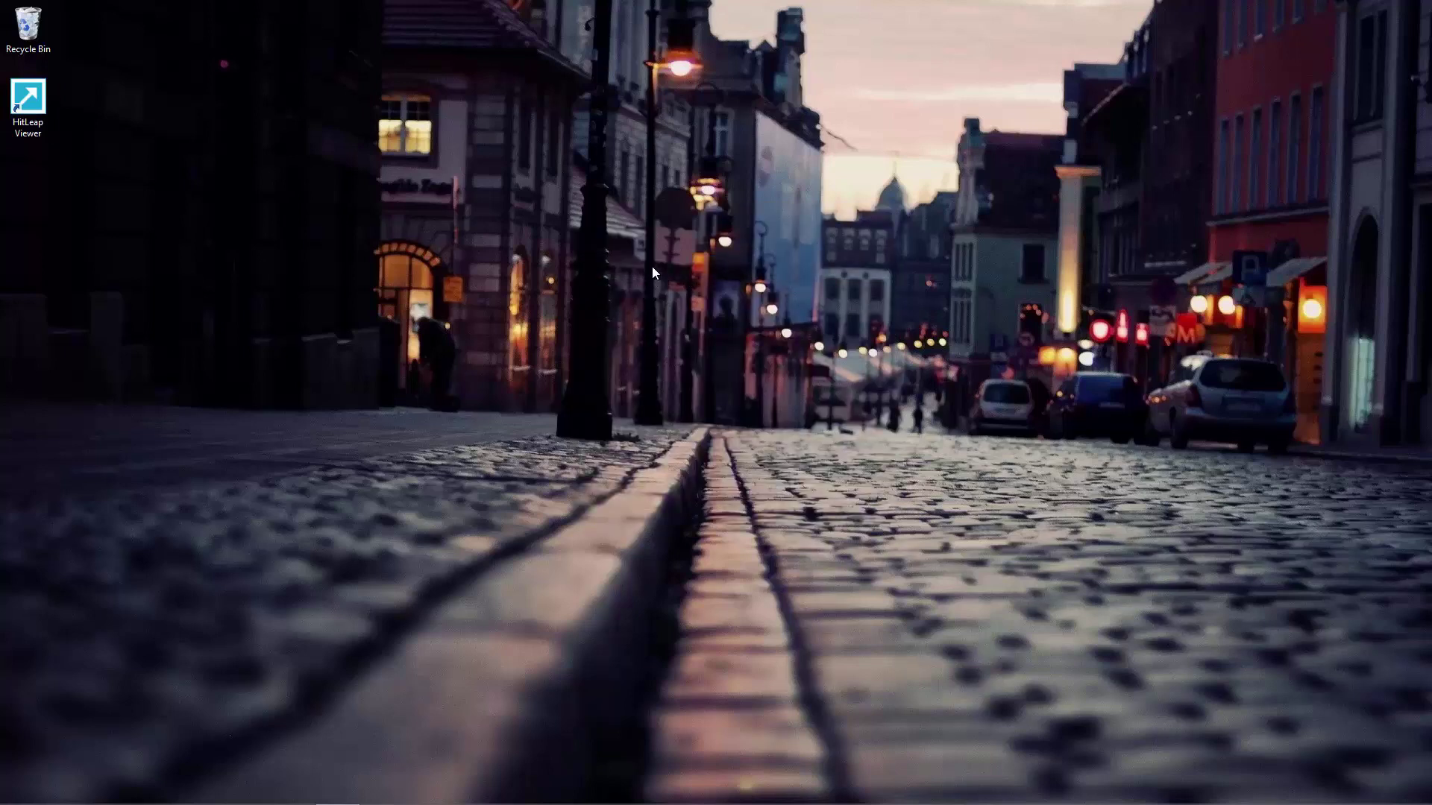